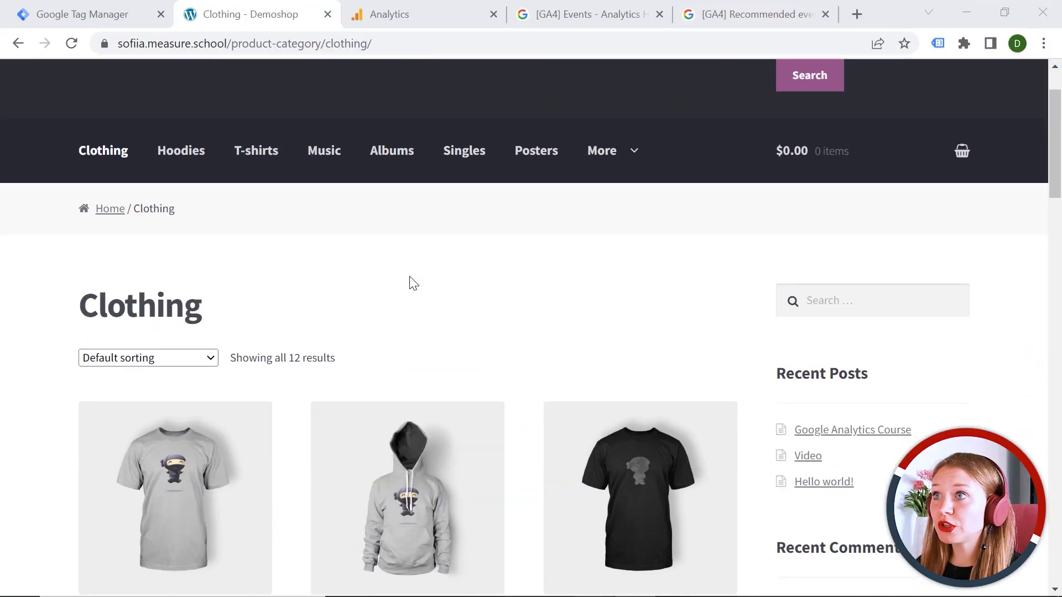
pyautogui.scroll(-2, 409, 283)
pyautogui.scroll(-1, 410, 245)
pyautogui.scroll(-2, 410, 222)
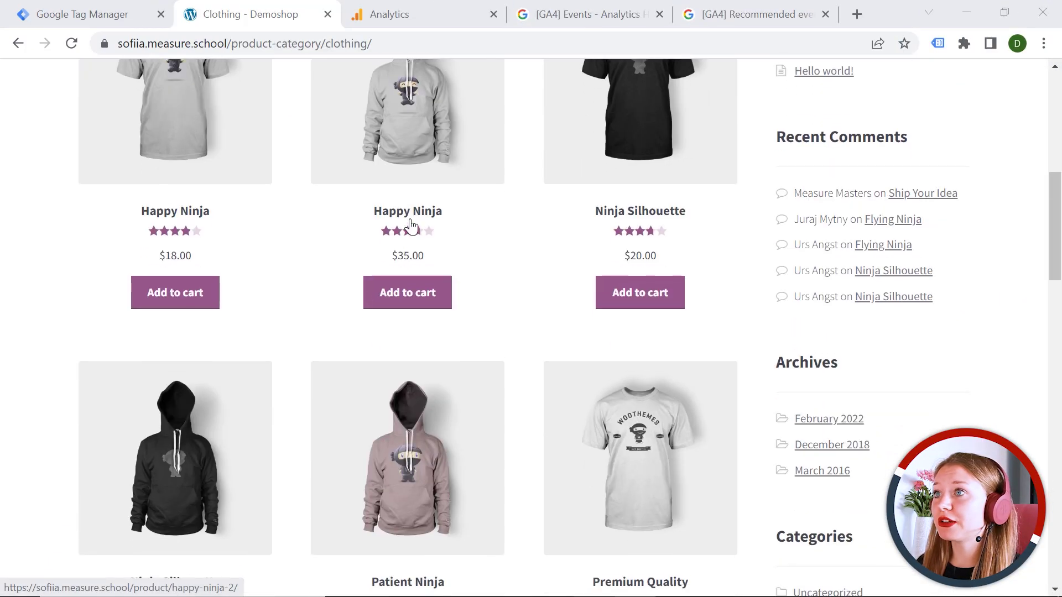
# - Add the $35 Happy Ninja hoodie from the Clothing category to the cart
pyautogui.click(427, 301)
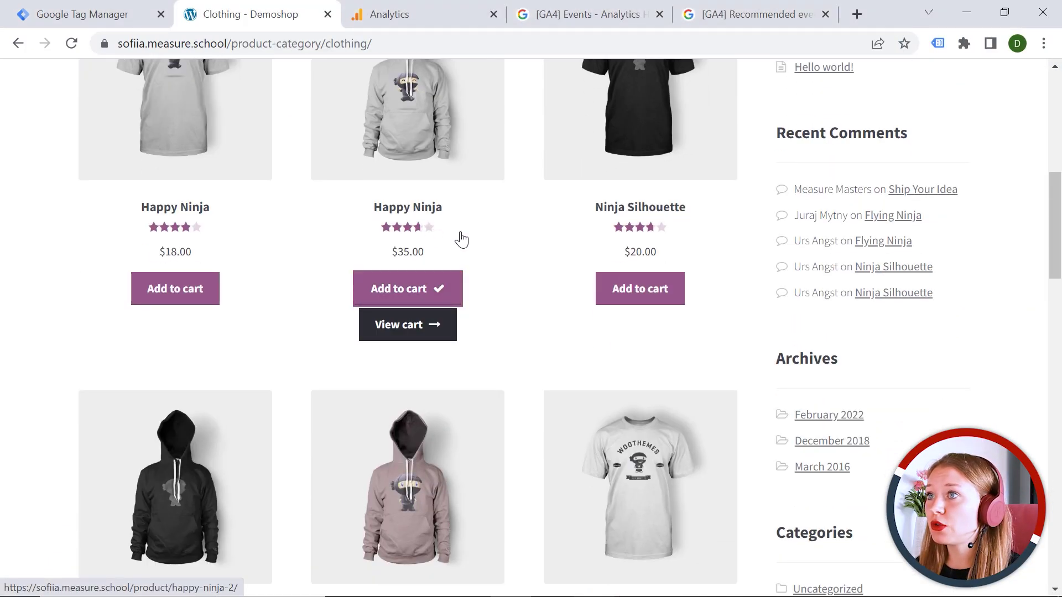
pyautogui.scroll(-2, 459, 237)
pyautogui.scroll(-3, 458, 232)
pyautogui.scroll(-4, 458, 226)
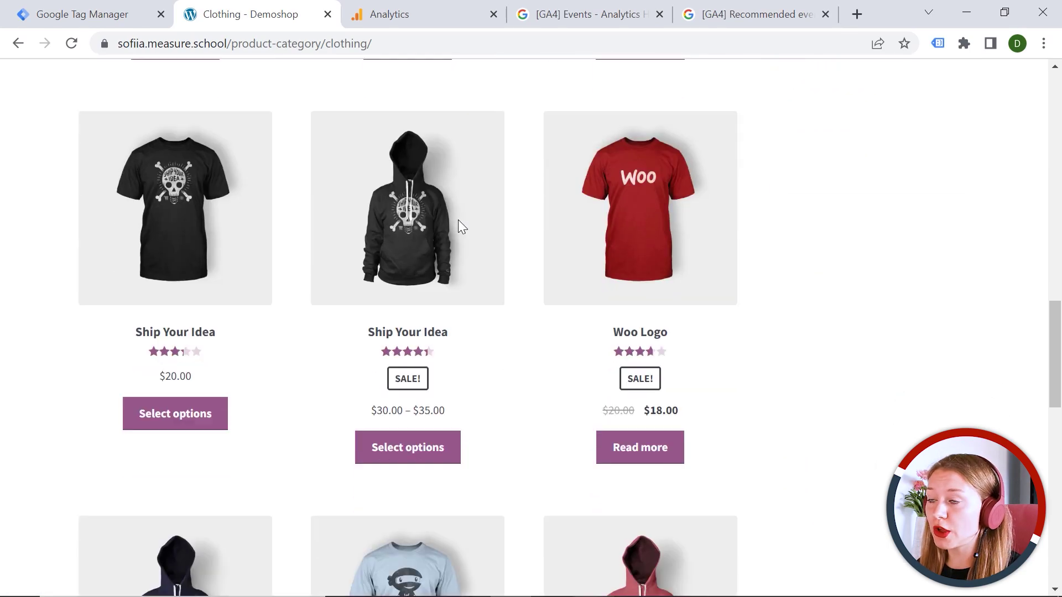
pyautogui.scroll(-5, 458, 221)
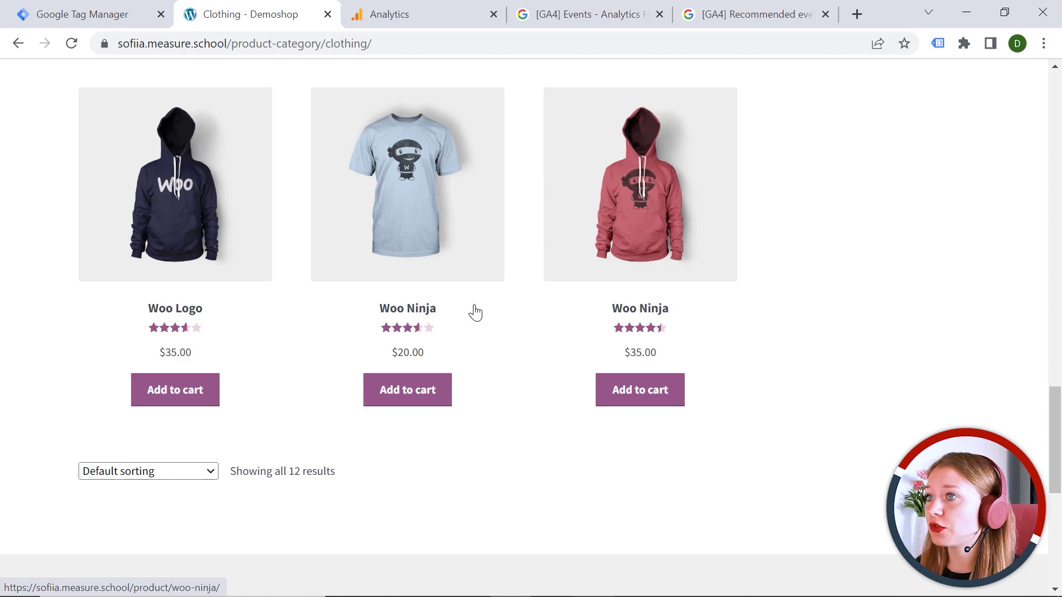
# - Bring the [GA4] Events help article forward and review its 'Types of events' section
pyautogui.click(578, 24)
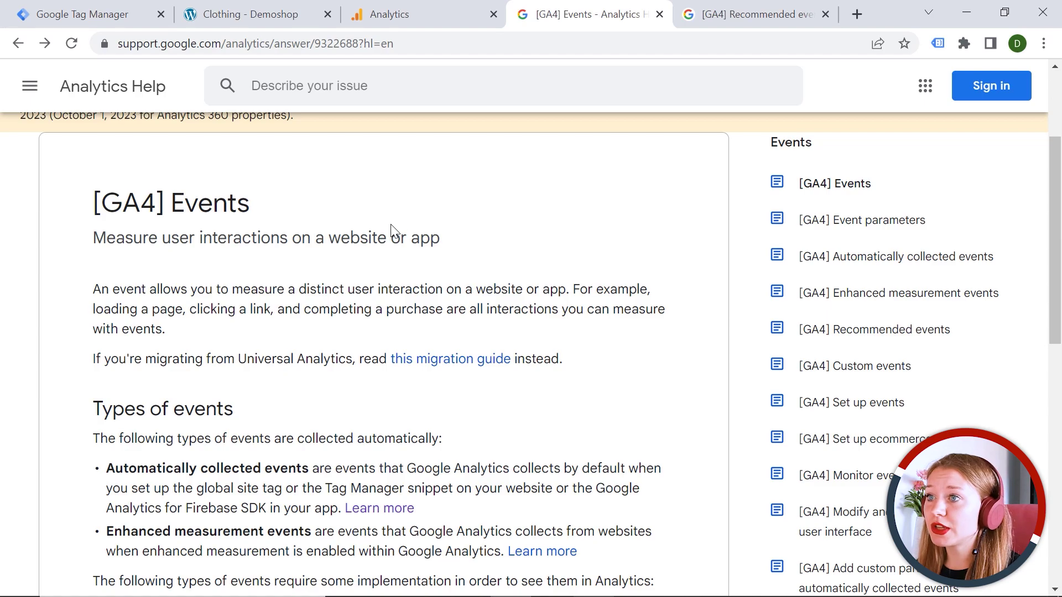
pyautogui.scroll(-1, 377, 231)
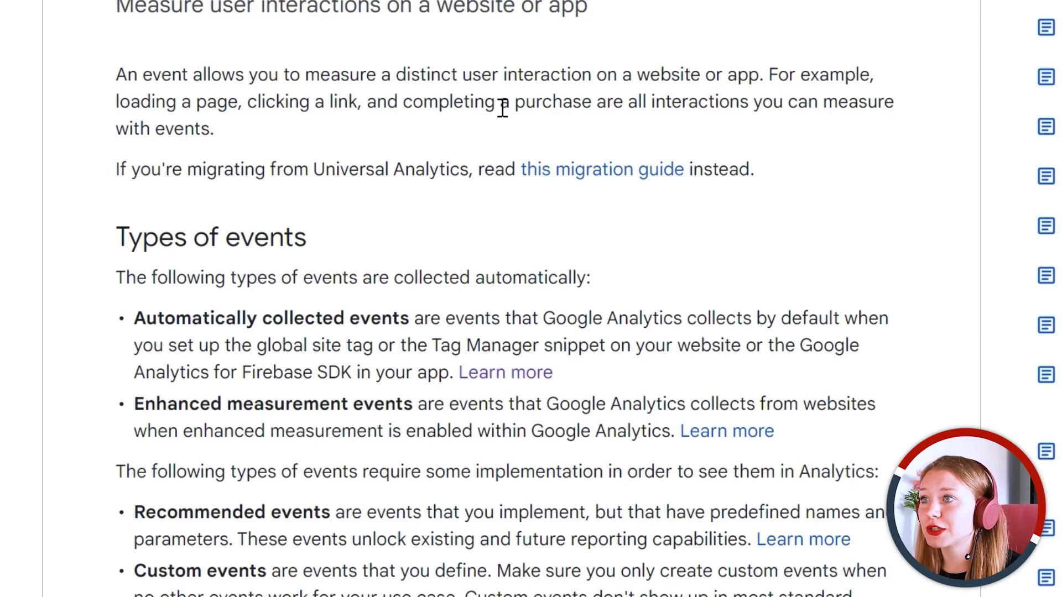
pyautogui.scroll(-2, 503, 108)
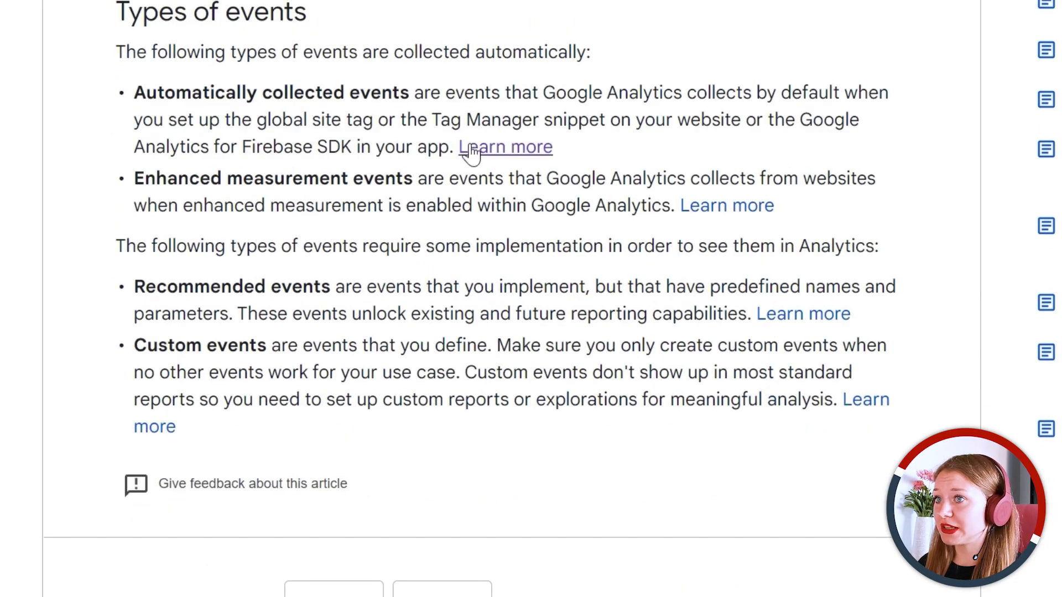
pyautogui.scroll(1, 470, 154)
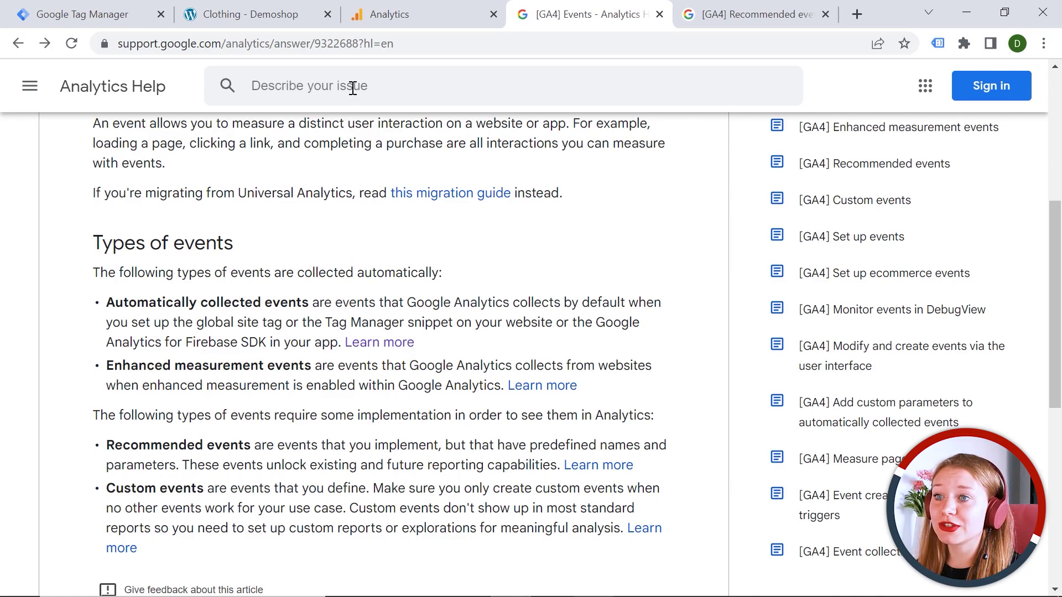
# - In Analytics Admin, view the web data stream's details and its Enhanced measurement settings
pyautogui.click(389, 23)
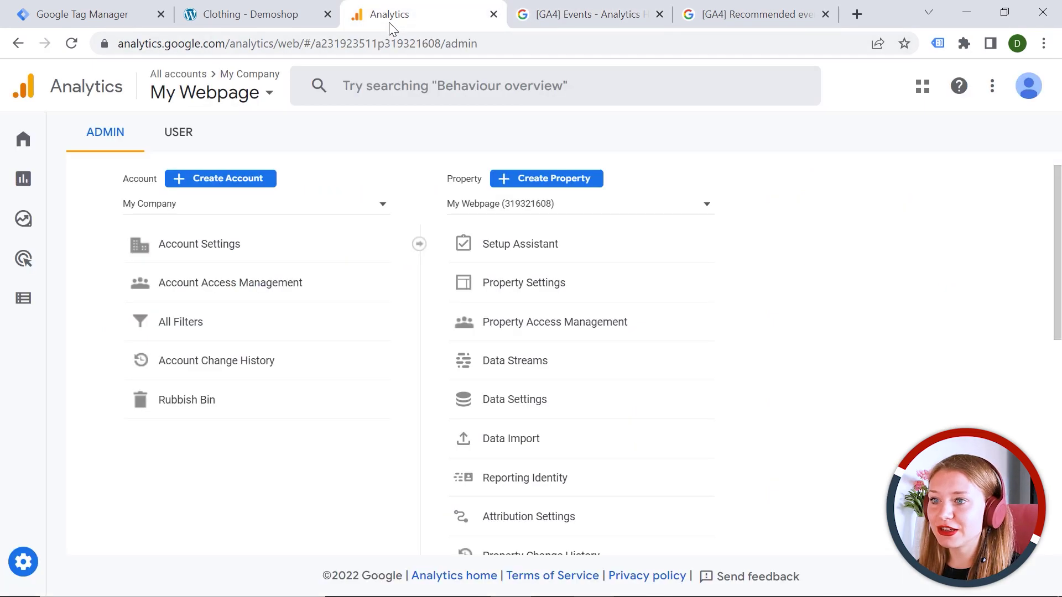
pyautogui.click(536, 369)
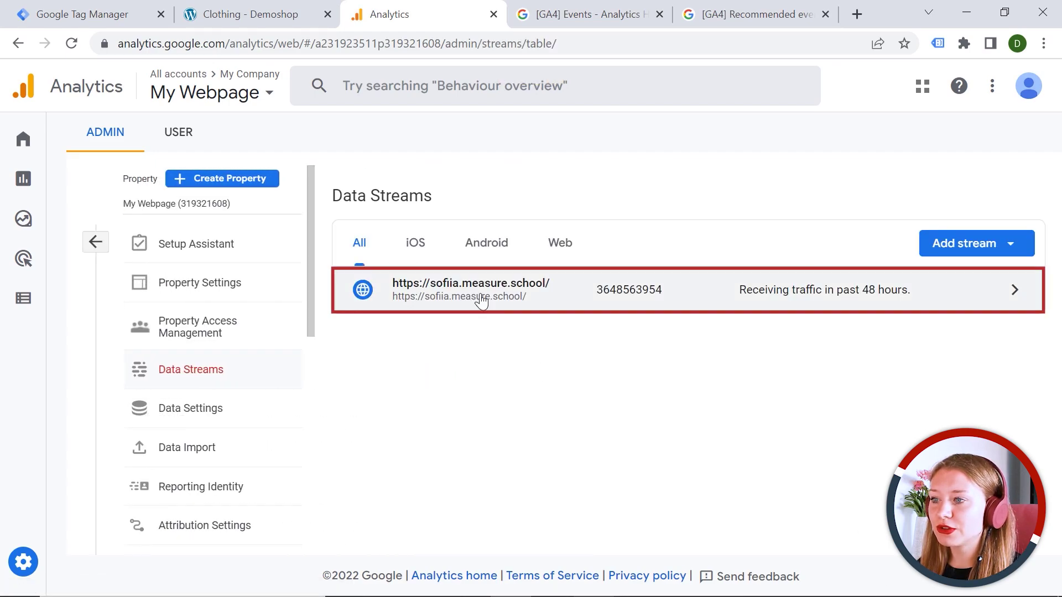
pyautogui.click(482, 298)
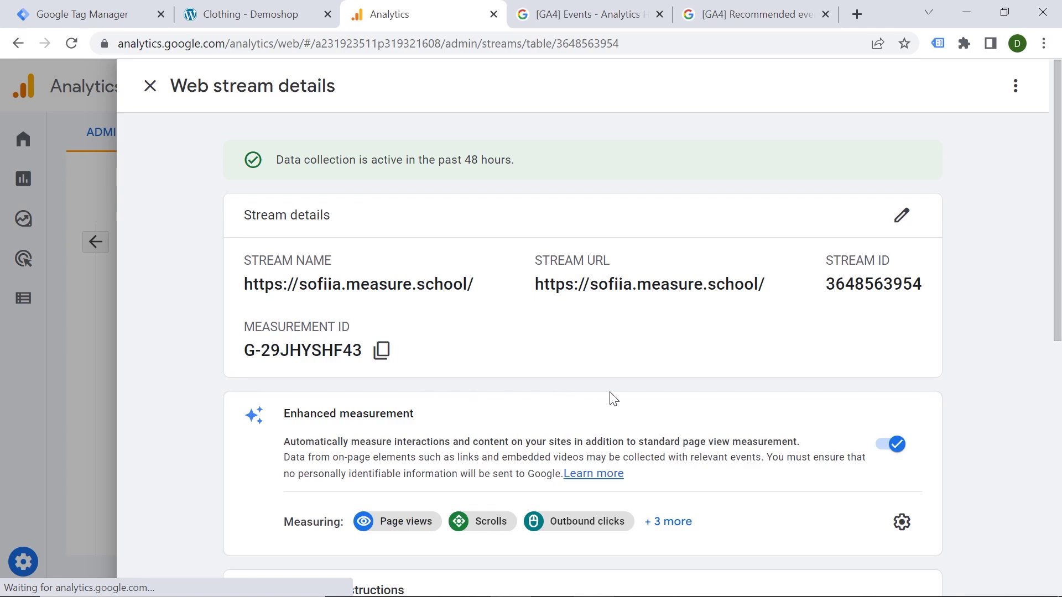
pyautogui.click(899, 523)
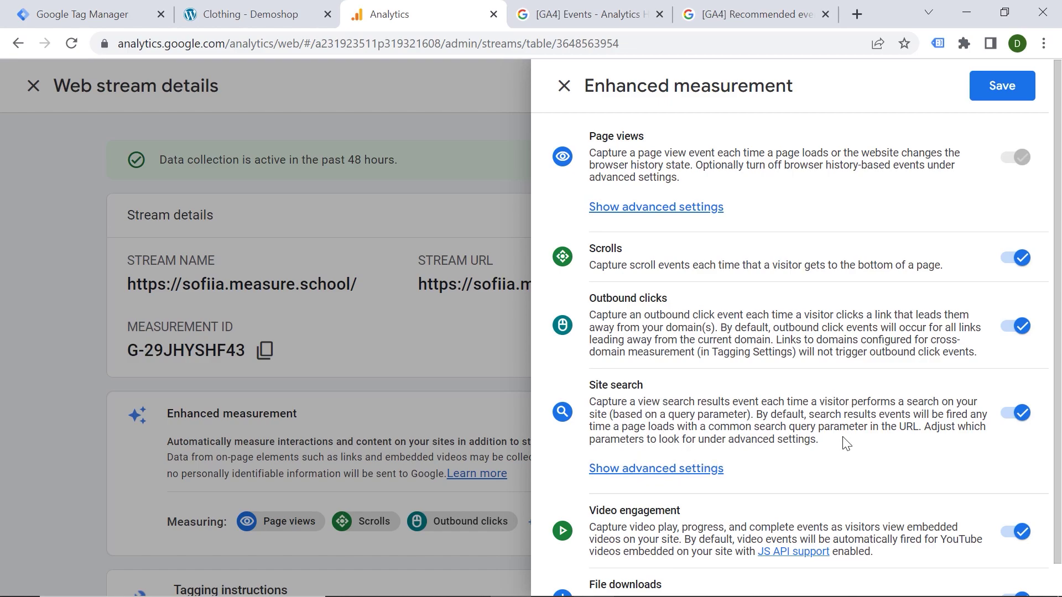
pyautogui.scroll(-1, 799, 398)
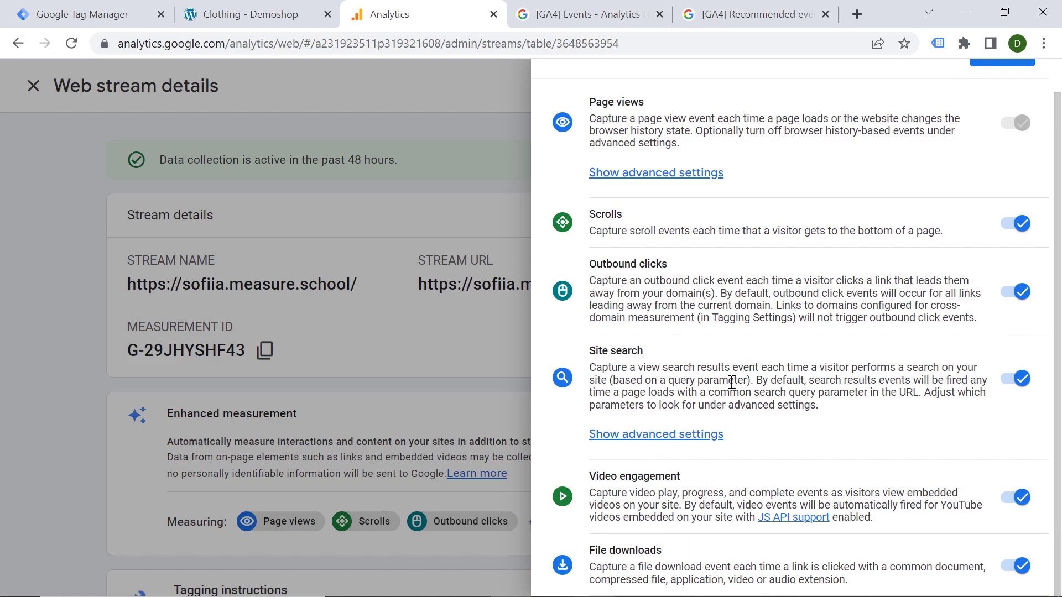
pyautogui.scroll(1, 731, 383)
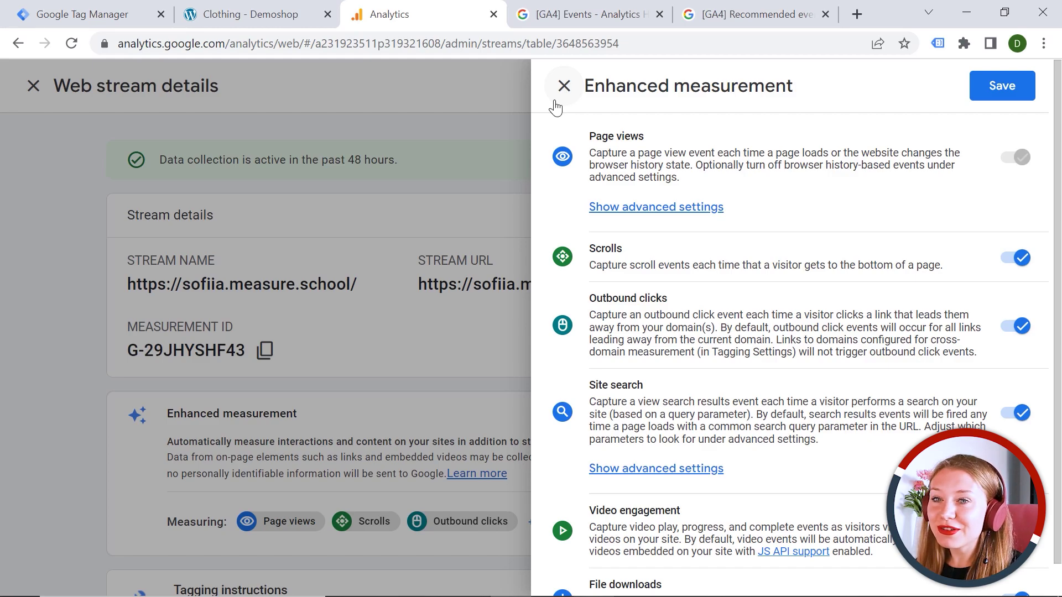
# - Close the enhanced measurement settings and browse the [GA4] Recommended events 'For online sales' table
pyautogui.click(557, 103)
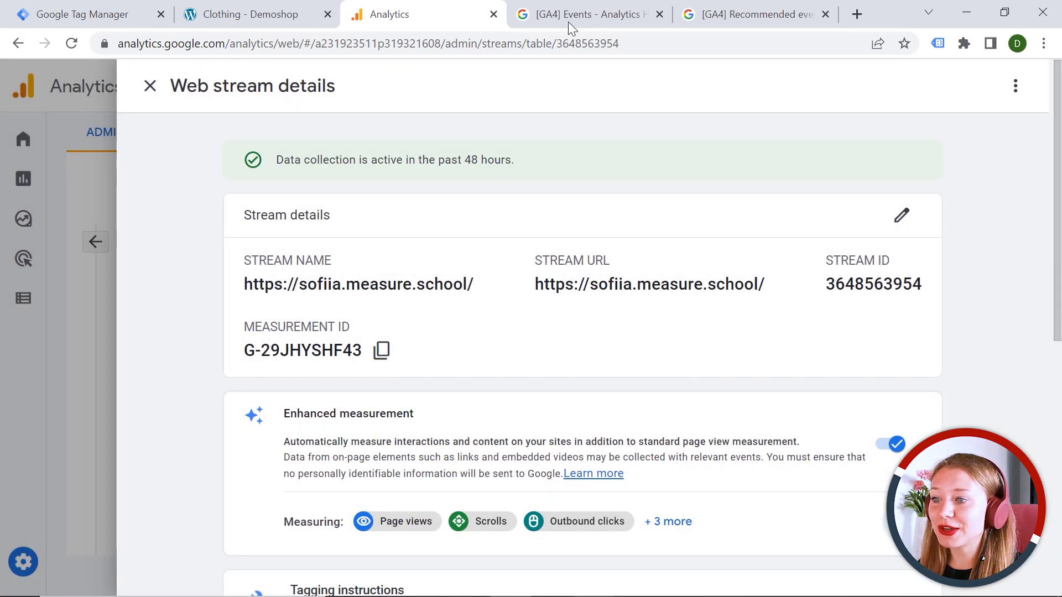
pyautogui.click(568, 16)
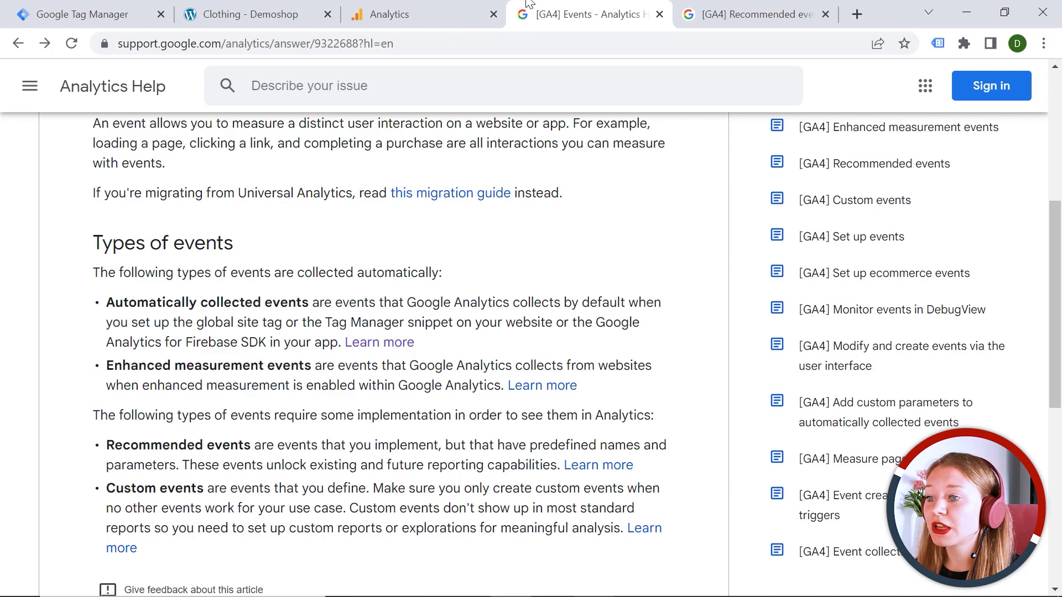
pyautogui.click(740, 14)
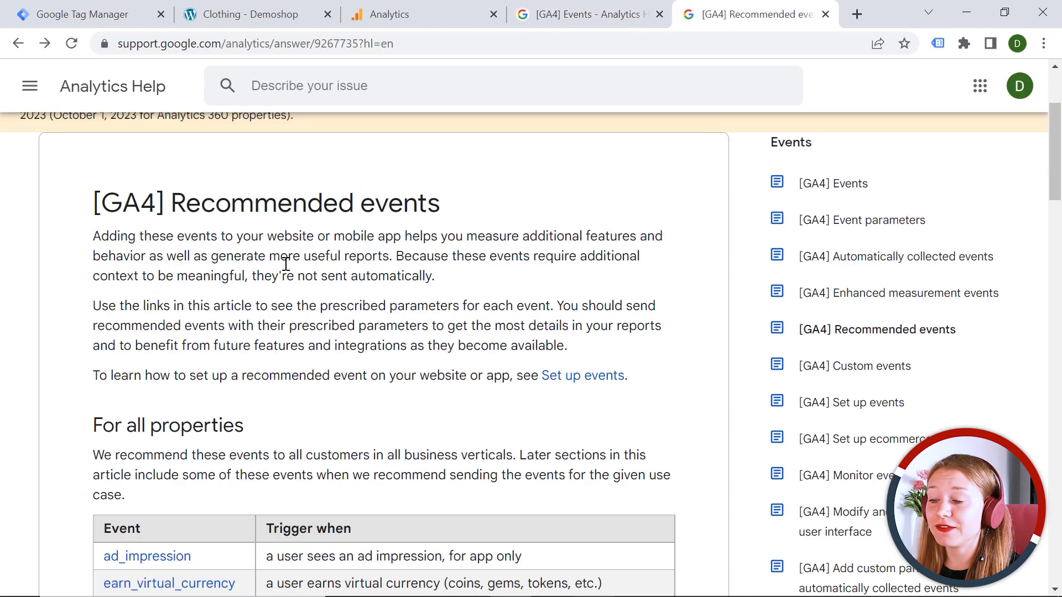
pyautogui.scroll(-1, 285, 264)
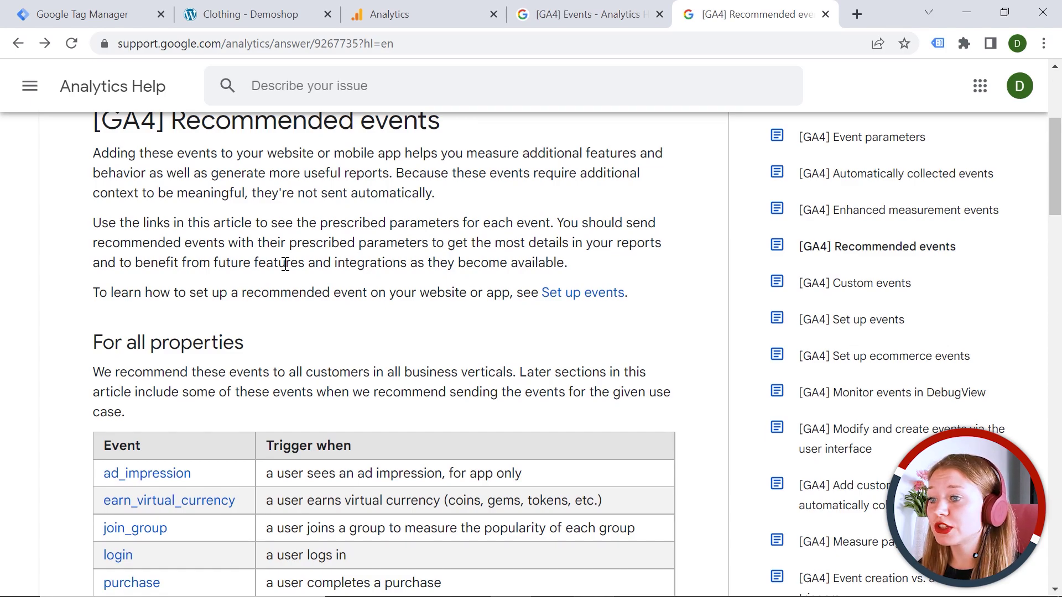
pyautogui.scroll(-1, 230, 265)
pyautogui.scroll(-2, 207, 274)
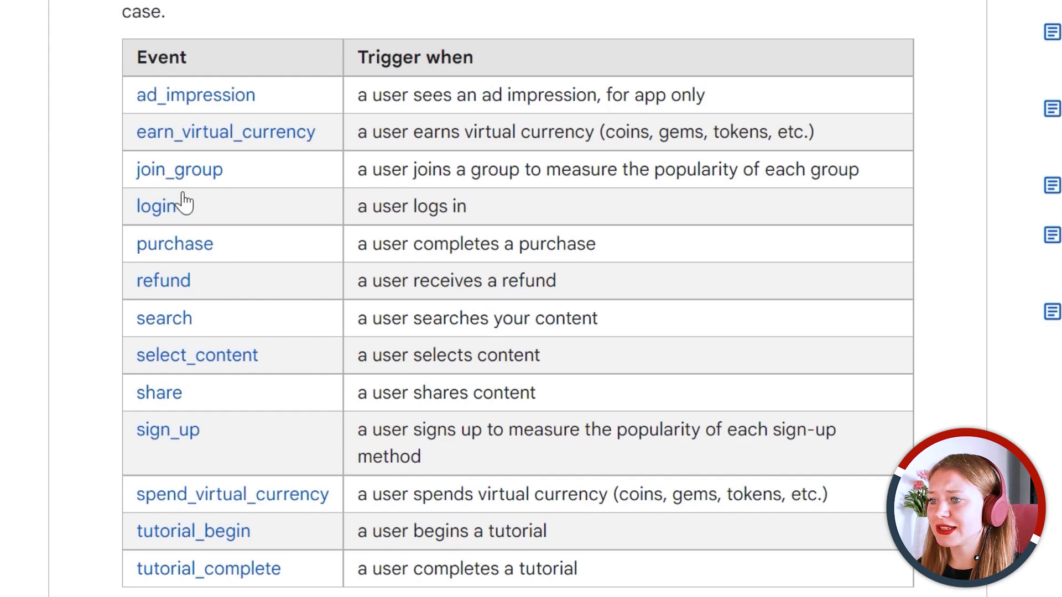
pyautogui.scroll(-1, 183, 203)
pyautogui.scroll(-3, 181, 149)
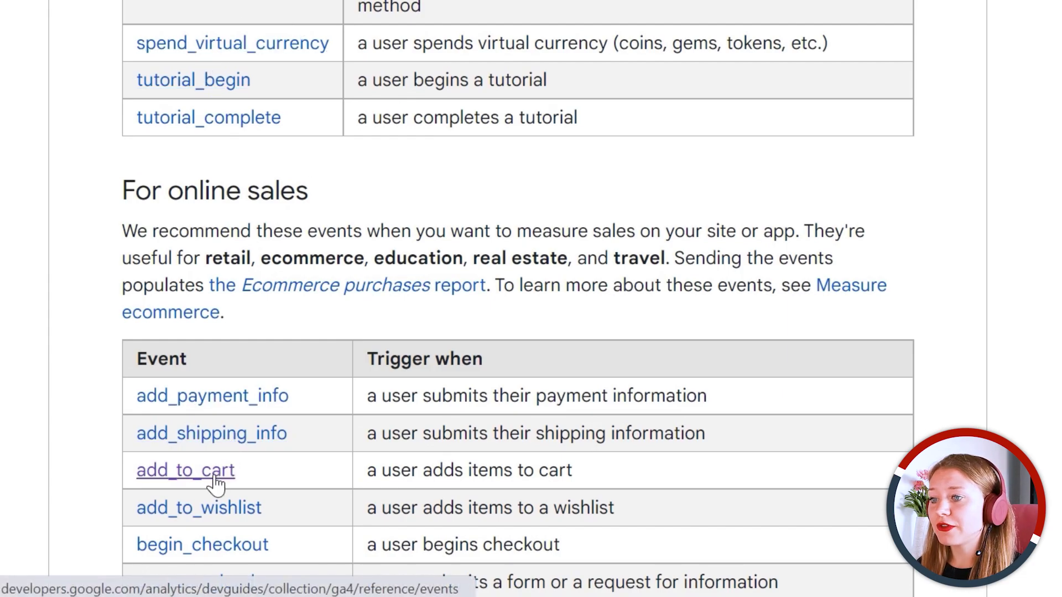
pyautogui.click(182, 483)
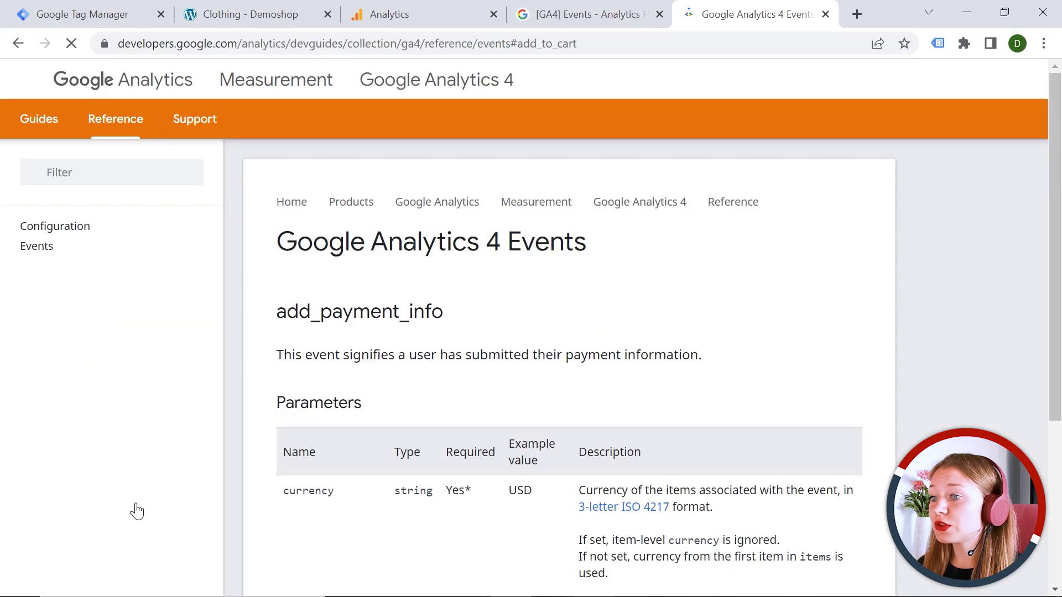
pyautogui.scroll(-2, 390, 461)
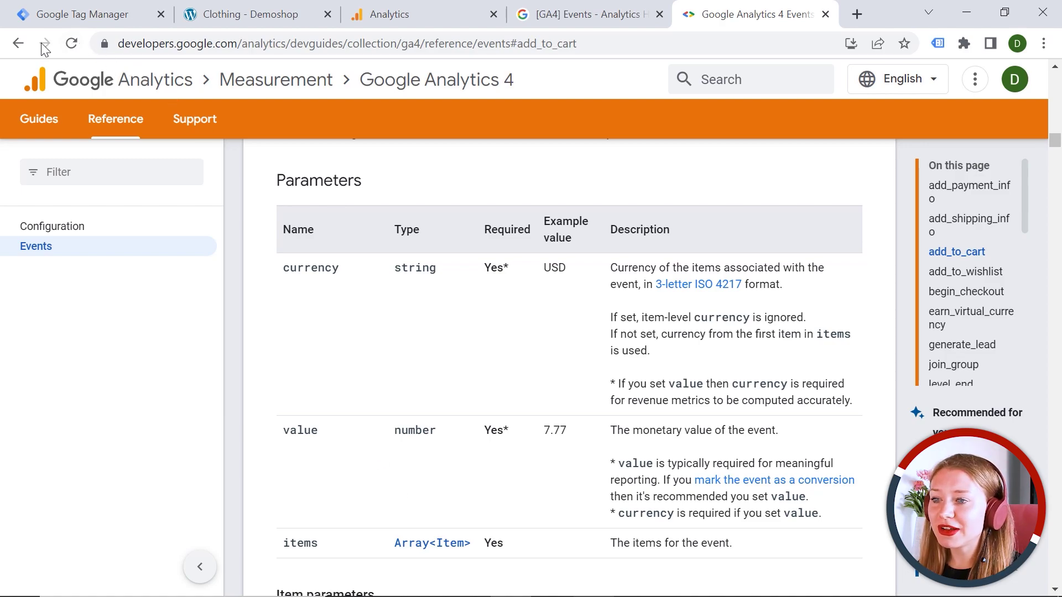
pyautogui.click(22, 43)
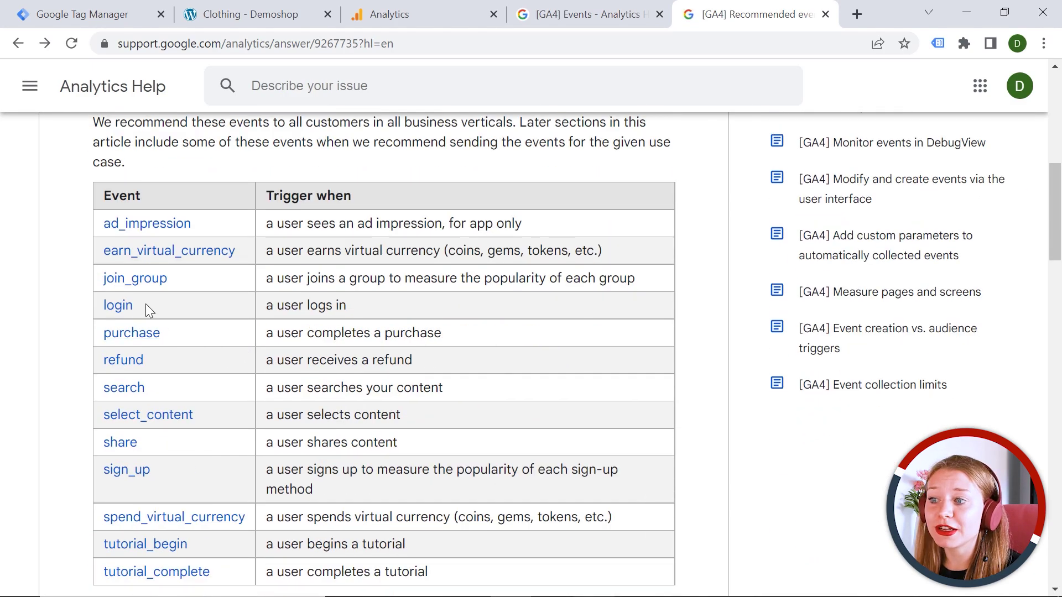
pyautogui.scroll(-2, 145, 304)
pyautogui.scroll(-1, 145, 307)
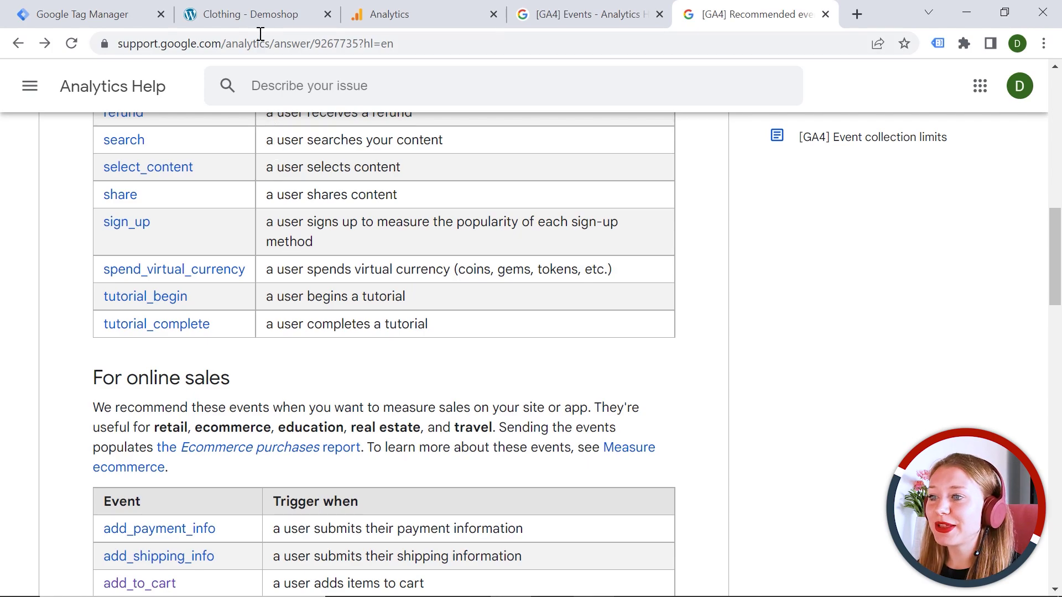
# - Add the $18 Happy Ninja T-shirt to the cart, open its reviews link in a background tab, and return to Tag Manager
pyautogui.click(258, 17)
pyautogui.scroll(4, 317, 187)
pyautogui.scroll(5, 344, 349)
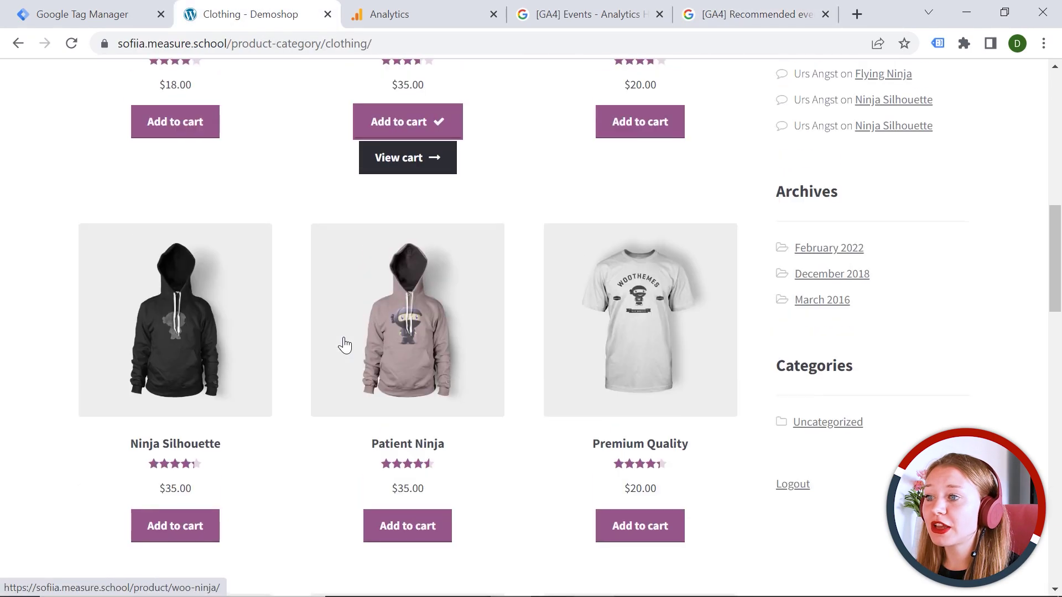
pyautogui.scroll(3, 343, 344)
pyautogui.click(184, 375)
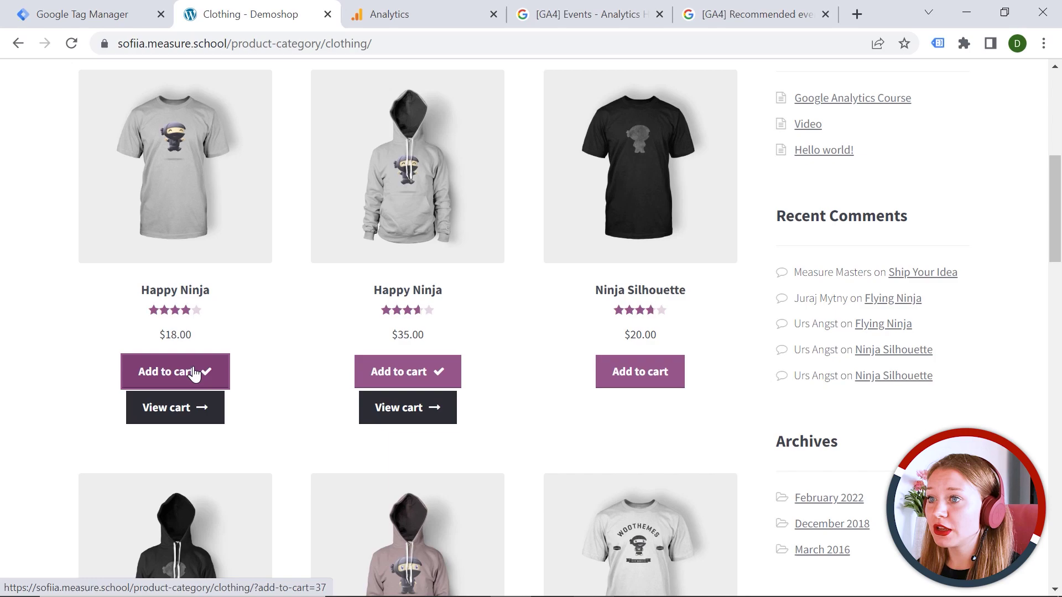
pyautogui.click(201, 230)
pyautogui.scroll(-1, 465, 237)
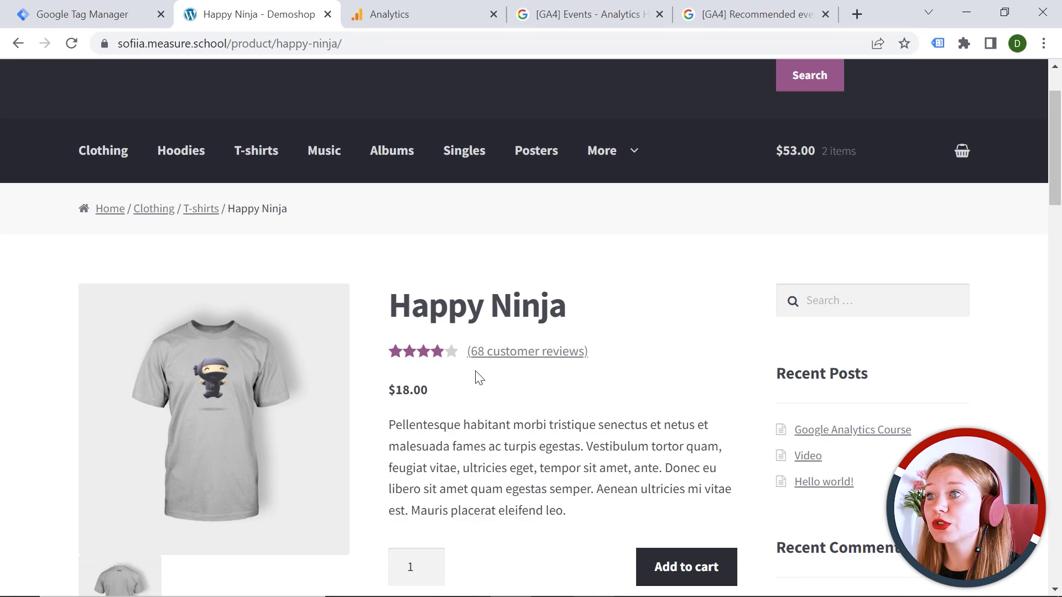
pyautogui.middleClick(521, 359)
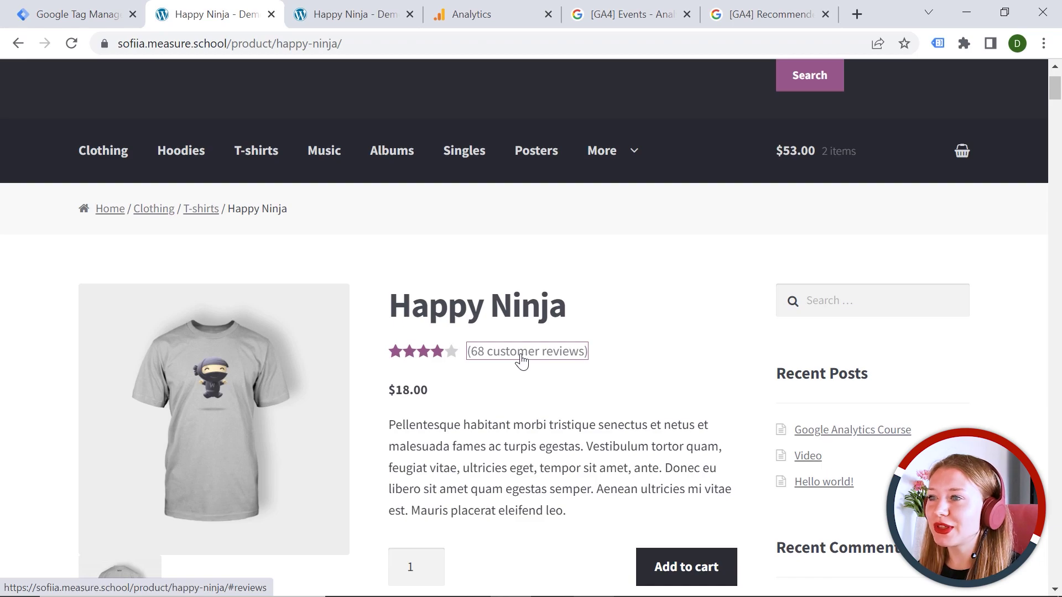
pyautogui.click(80, 15)
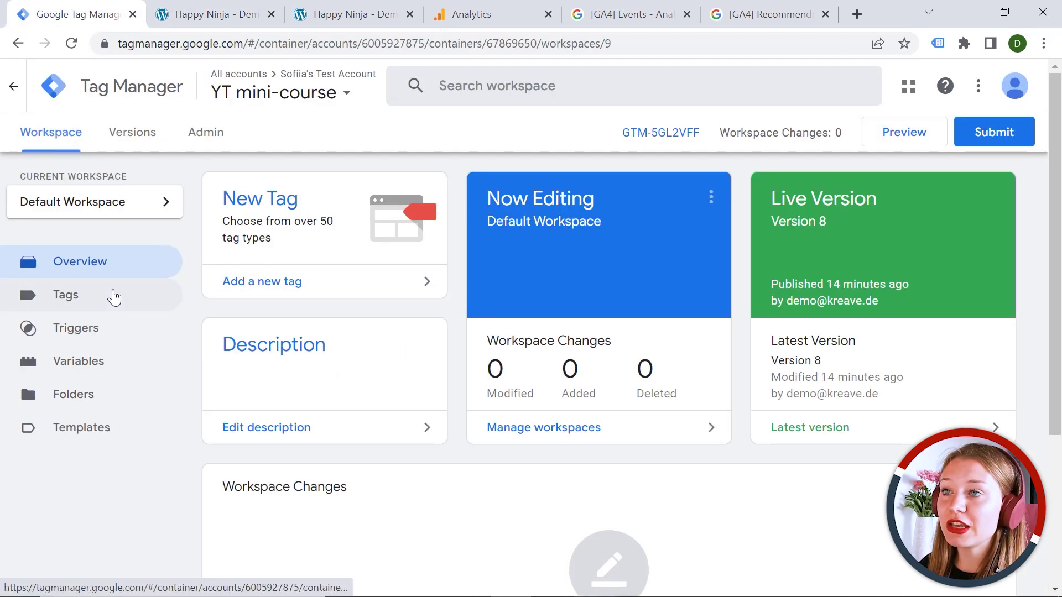
# - Review the container's built-in variables and start Preview mode in Tag Assistant
pyautogui.click(81, 363)
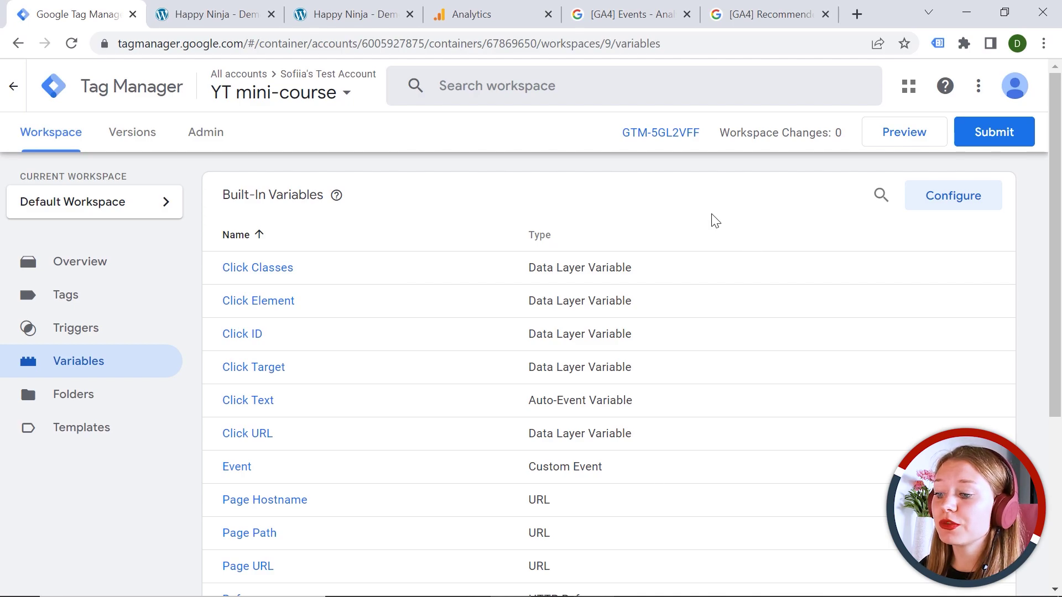
pyautogui.click(915, 134)
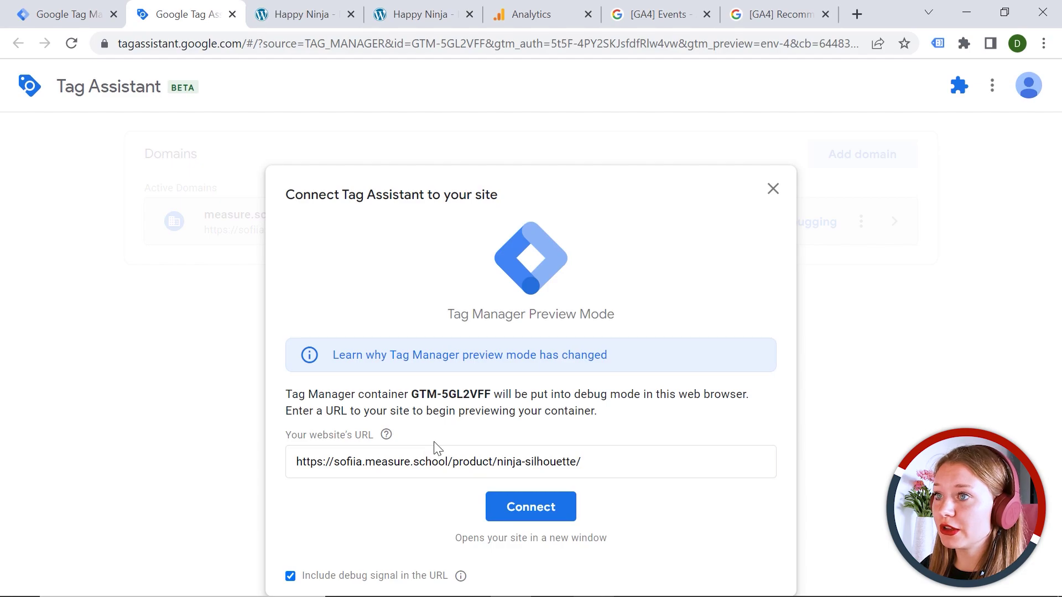
# - Connect the debugger to the Ninja Silhouette page and fire a Link Click on its customer reviews link
pyautogui.click(531, 506)
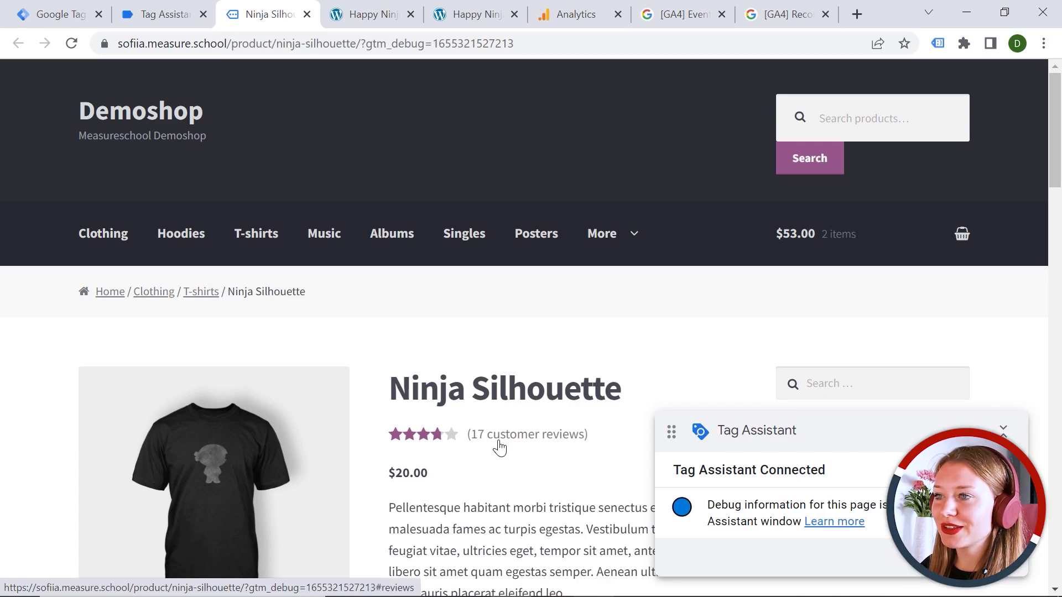
pyautogui.middleClick(498, 448)
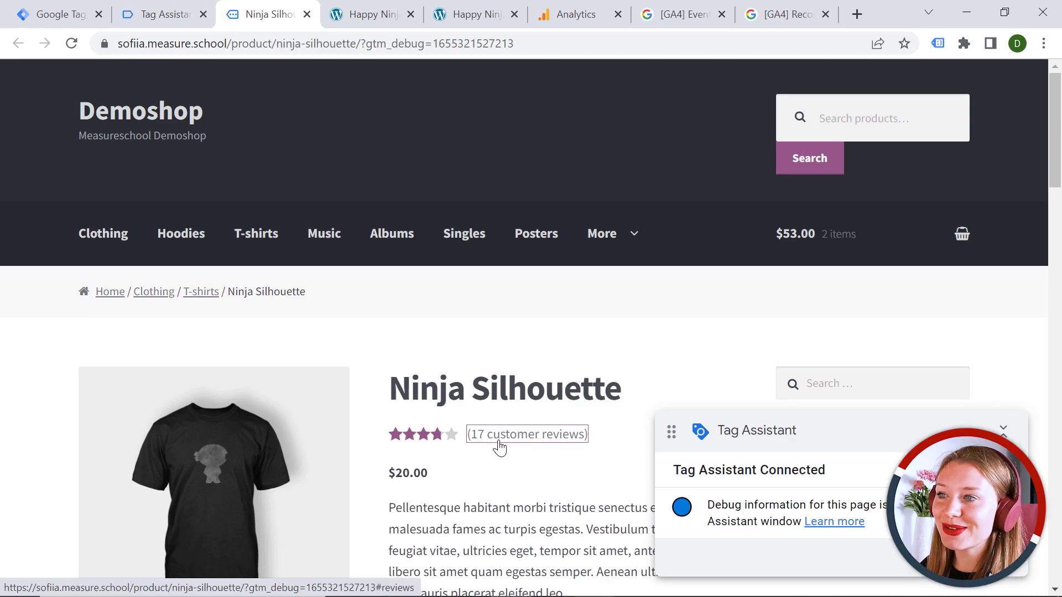
pyautogui.click(152, 20)
pyautogui.click(526, 378)
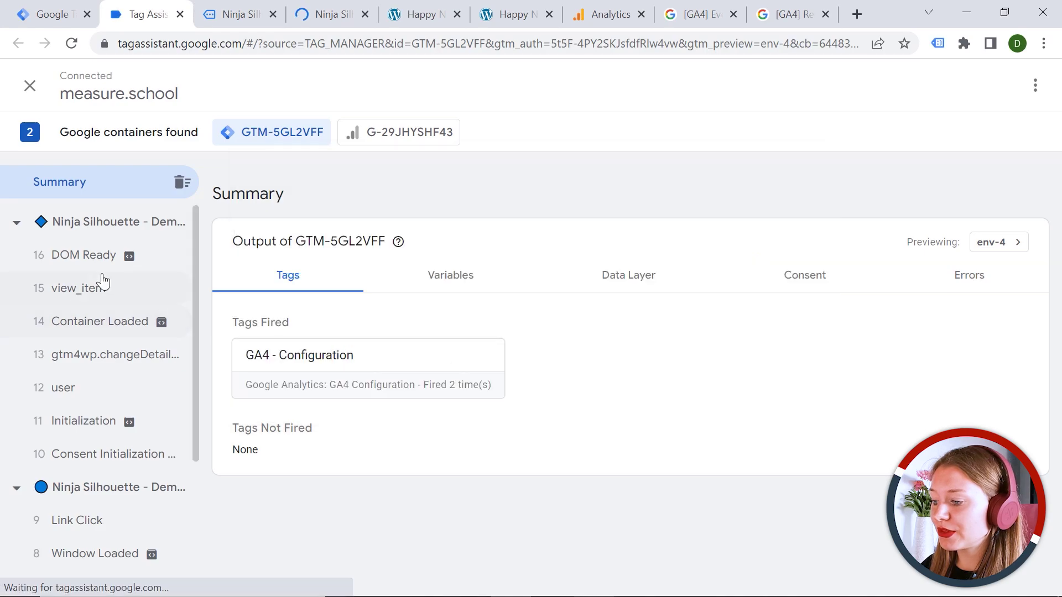
pyautogui.scroll(-1, 113, 376)
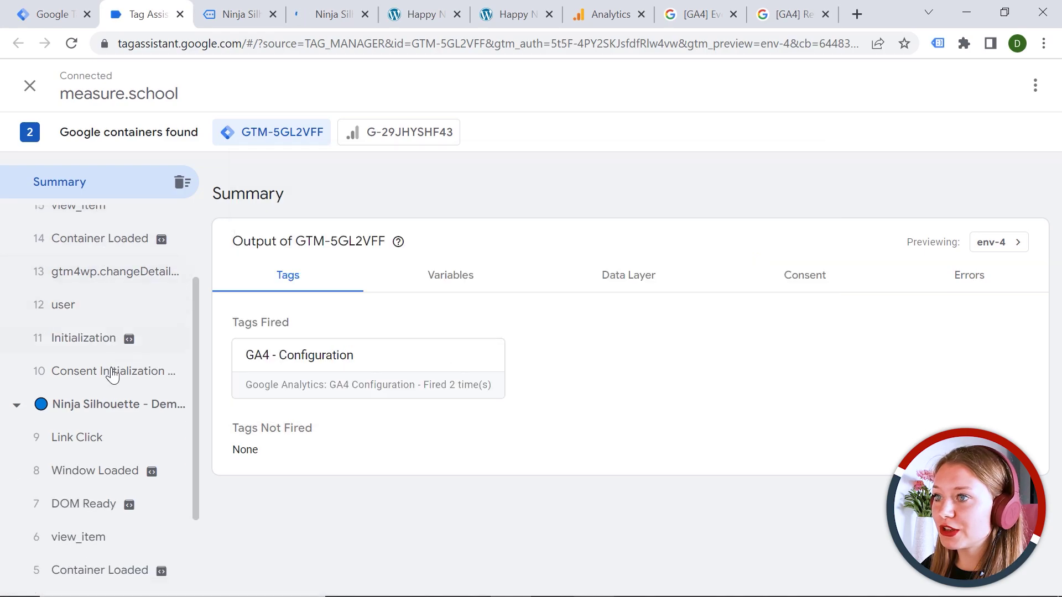
# - Inspect the Link Click event's variables and copy the Click Classes value woocommerce-review-link
pyautogui.click(83, 448)
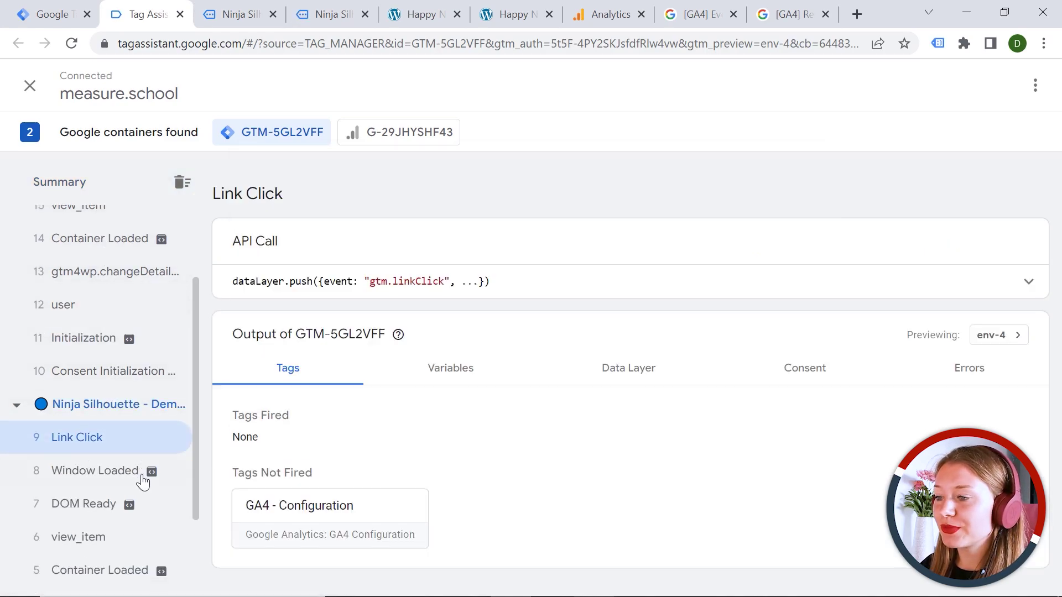
pyautogui.click(445, 376)
pyautogui.scroll(-1, 441, 365)
pyautogui.scroll(-1, 427, 280)
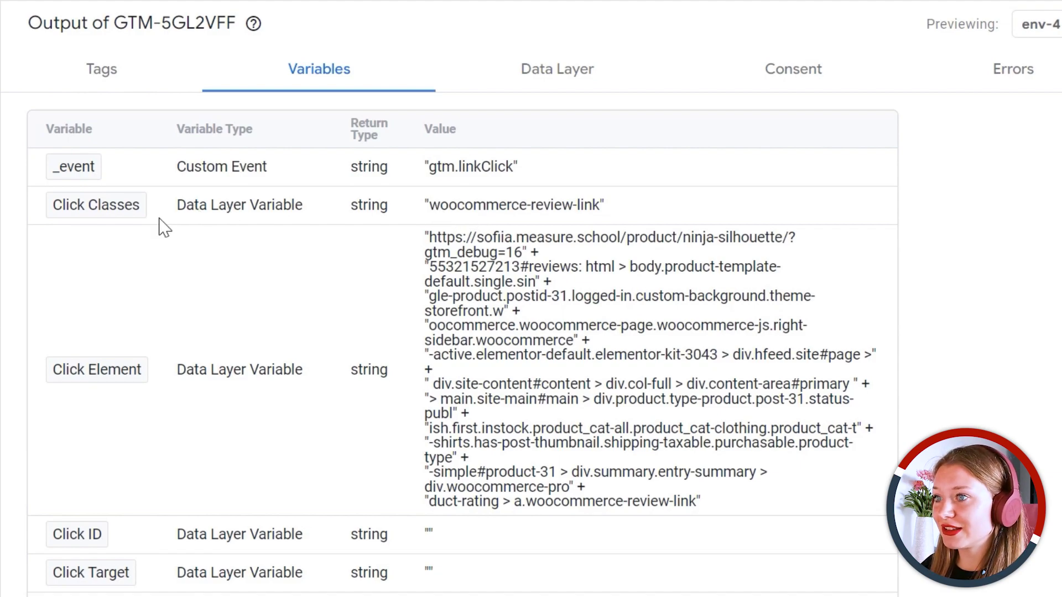
pyautogui.moveTo(429, 206); pyautogui.dragTo(604, 223)
pyautogui.hotkey('ctrl', 'c')
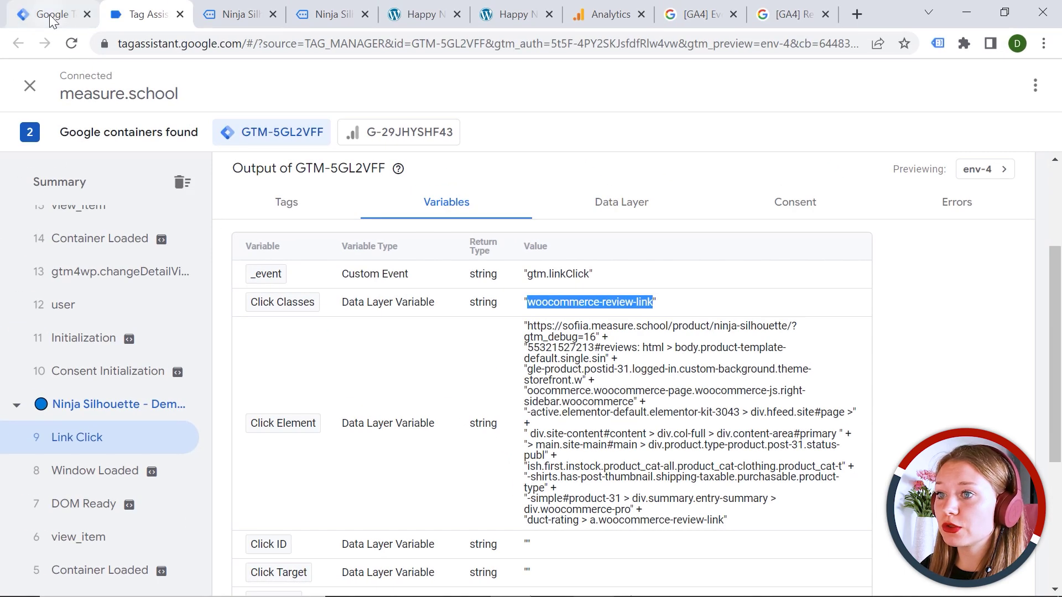
pyautogui.click(51, 19)
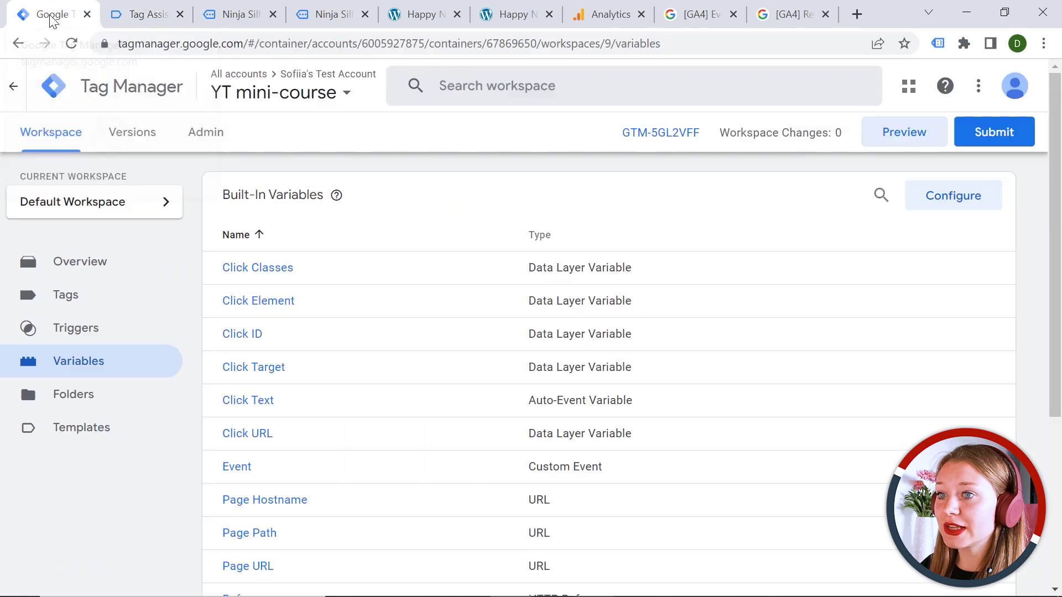
# - Create a new Click - Just Links trigger restricted to Some Link Clicks
pyautogui.click(97, 334)
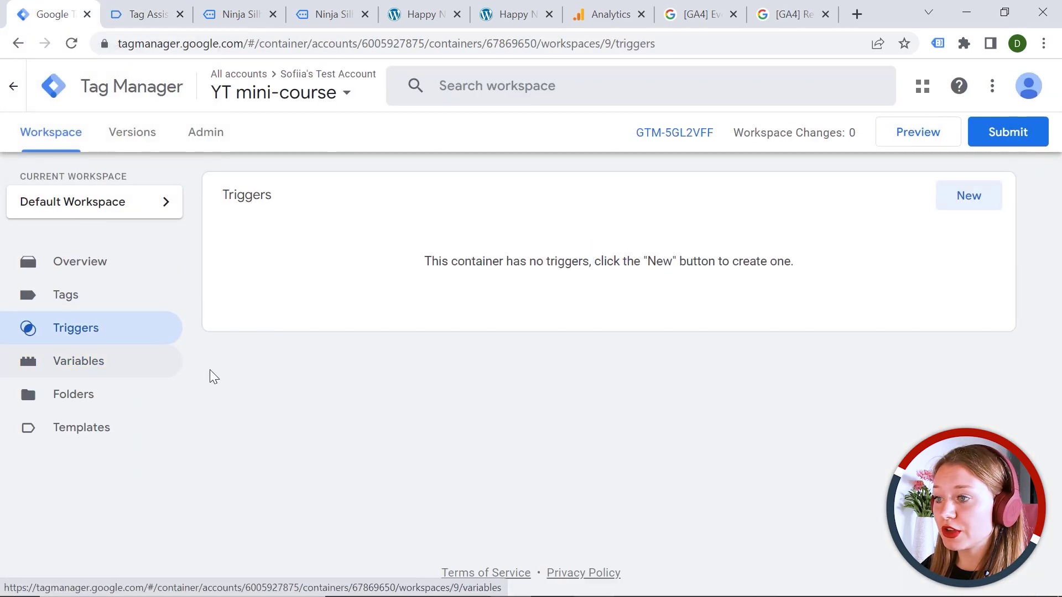
pyautogui.click(972, 200)
pyautogui.click(506, 237)
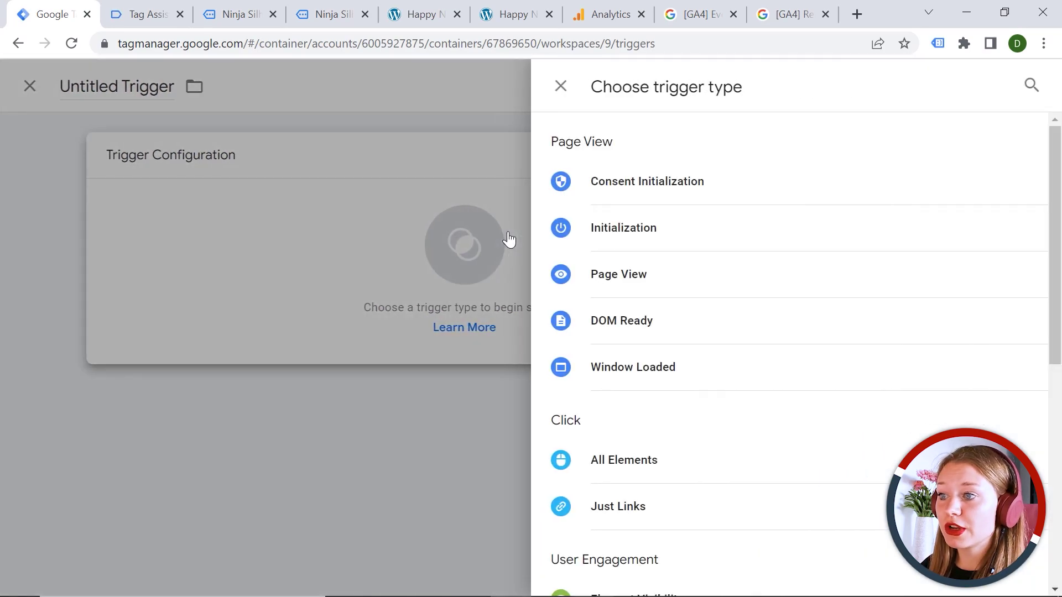
pyautogui.click(660, 515)
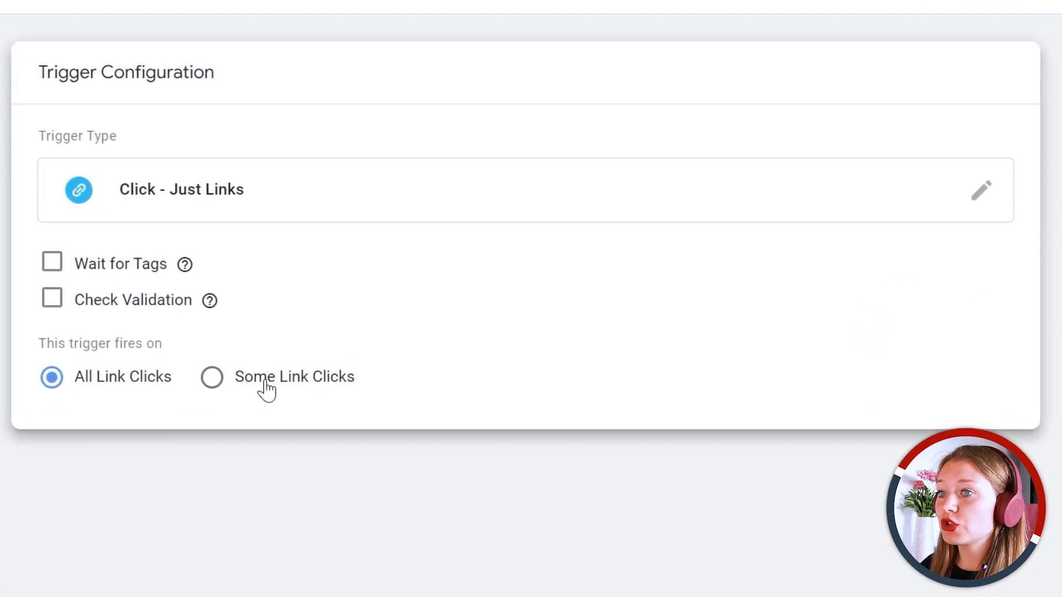
pyautogui.click(264, 384)
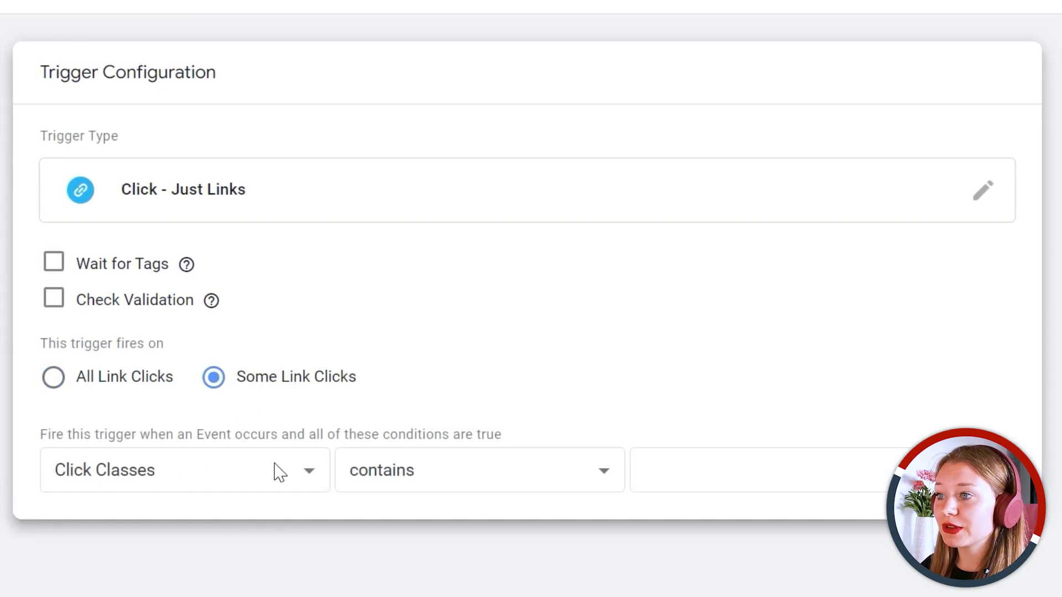
# - Set the condition Click Classes contains woocommerce-review-link, name the trigger GA4 Review Link, and save it
pyautogui.click(718, 463)
pyautogui.hotkey('ctrl', 'v')
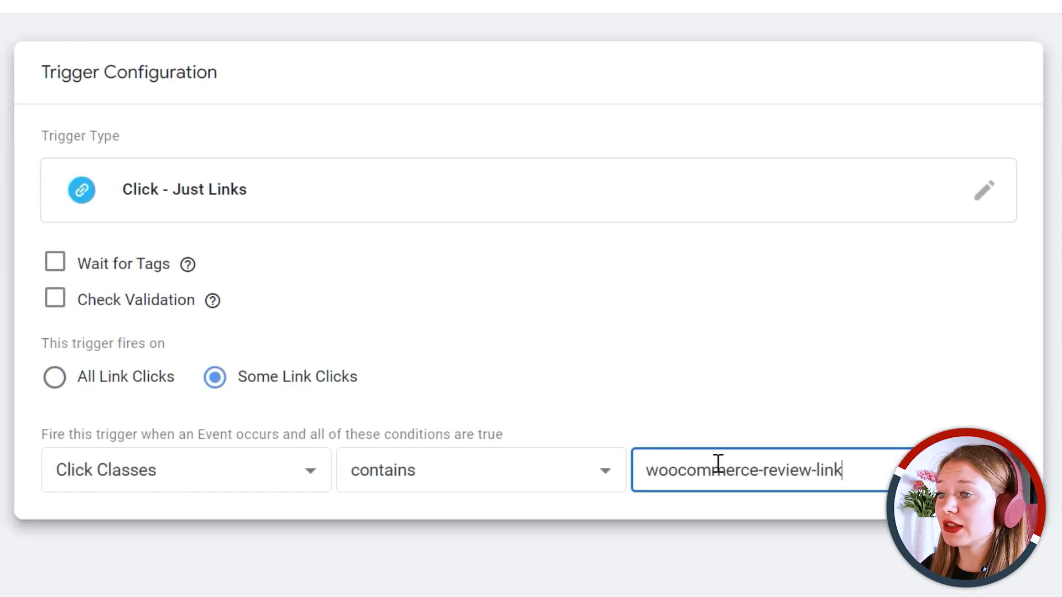
pyautogui.click(270, 92)
pyautogui.hotkey('ctrl', 'a')
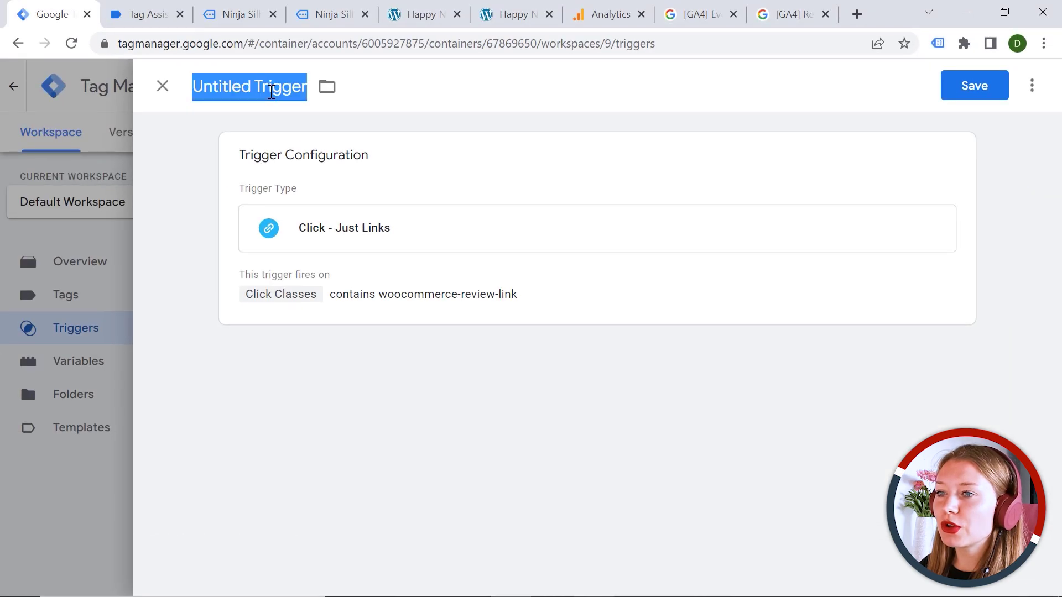
pyautogui.write('GA4 ')
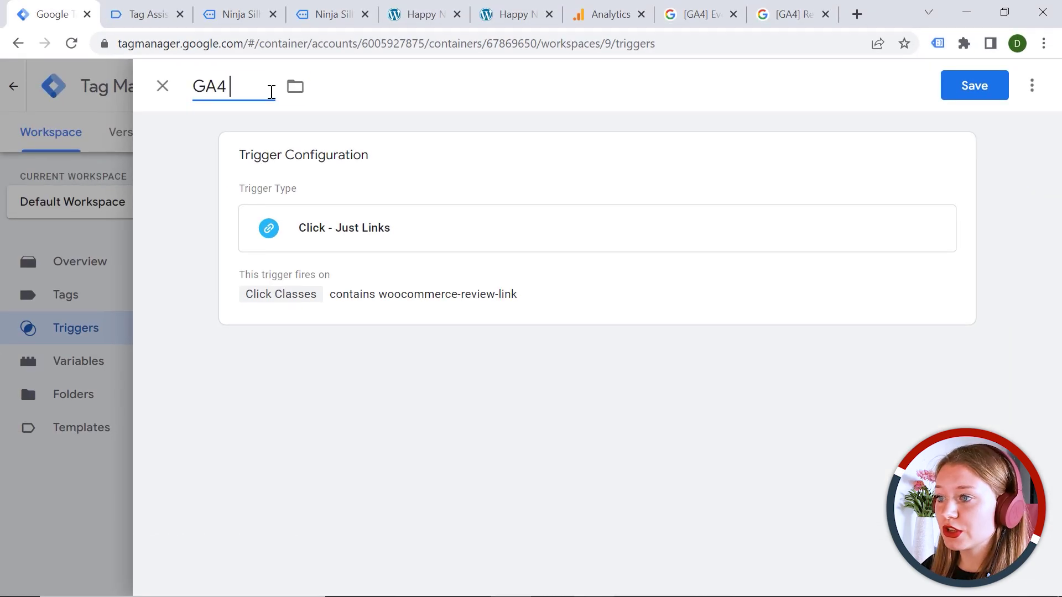
pyautogui.write('Review')
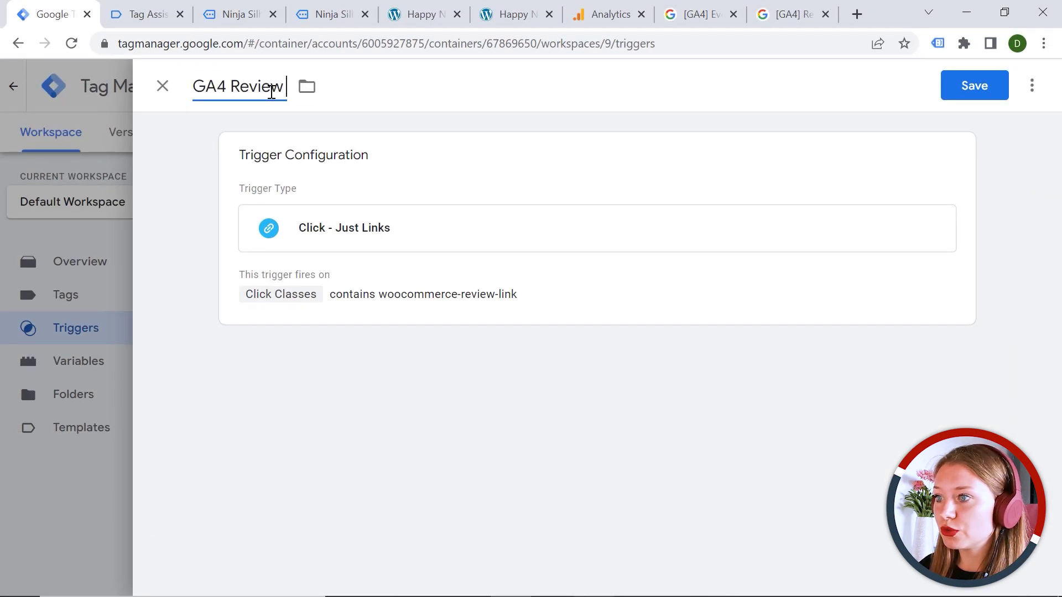
pyautogui.write(' Link')
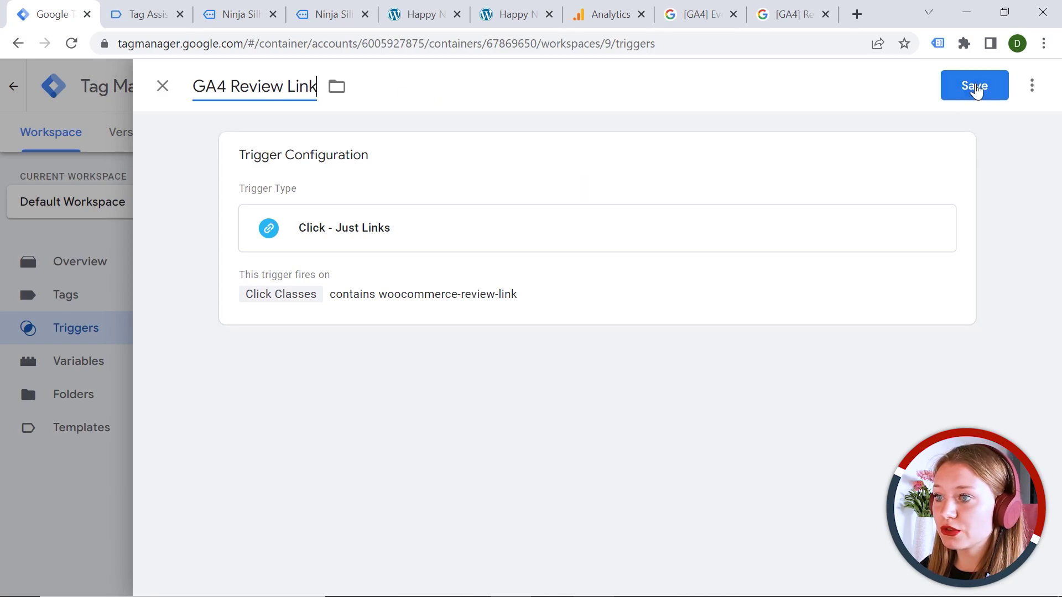
pyautogui.click(975, 91)
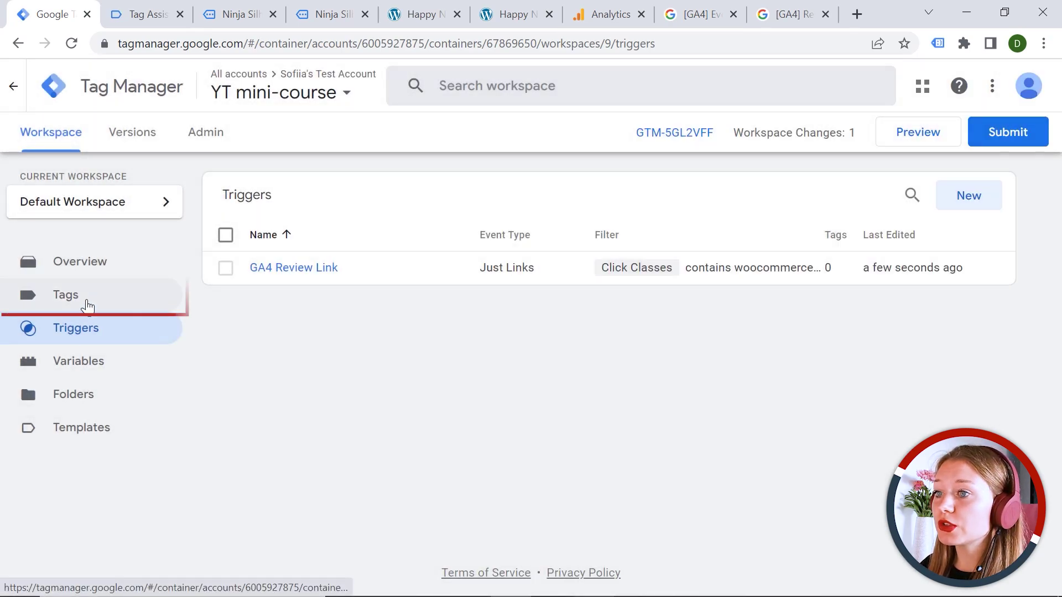
# - Create a new tag of type Google Analytics: GA4 Event
pyautogui.click(87, 304)
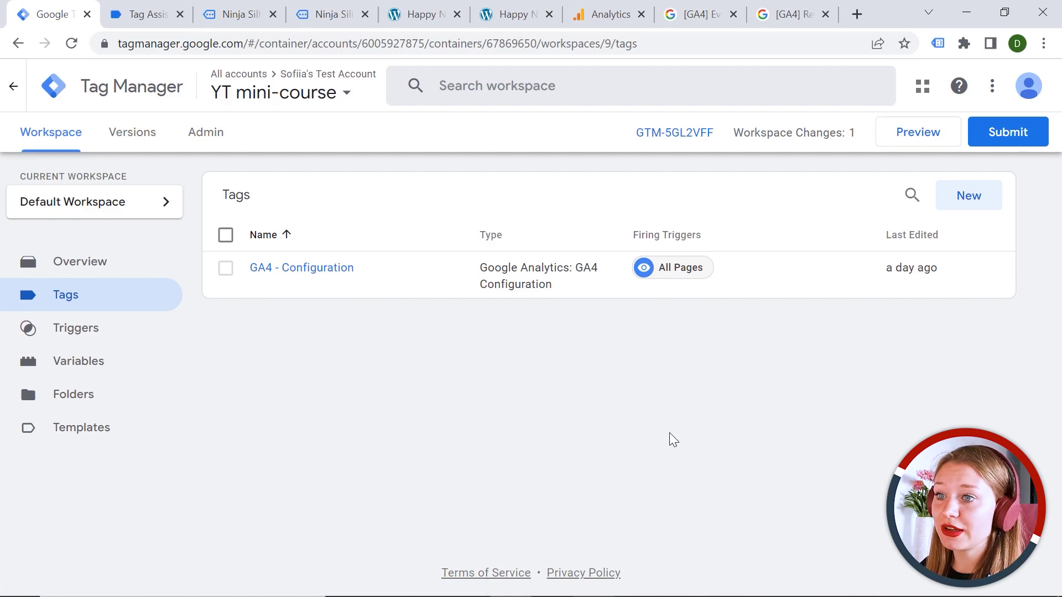
pyautogui.click(960, 207)
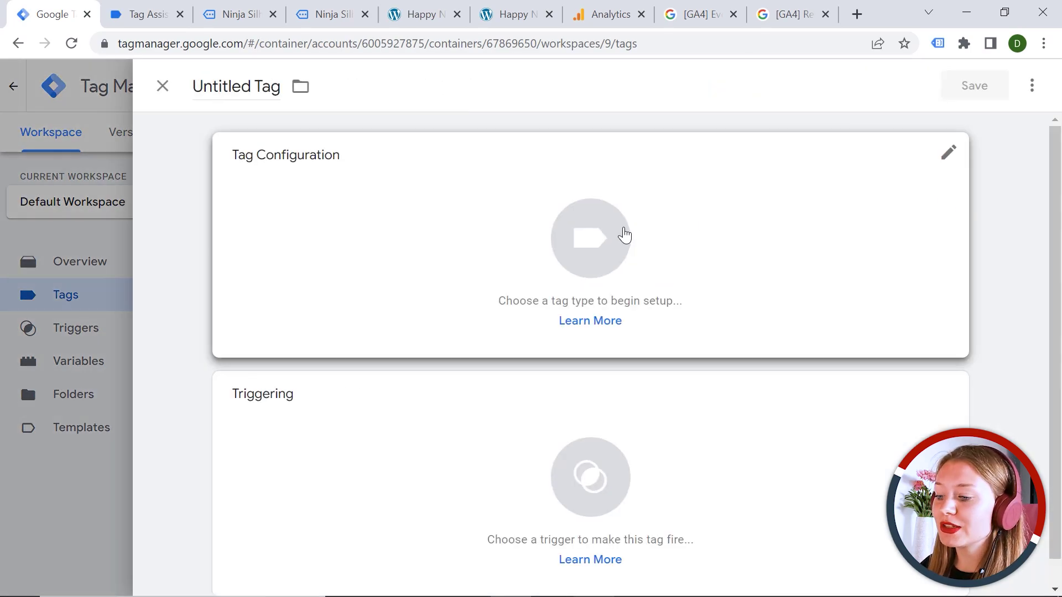
pyautogui.click(623, 235)
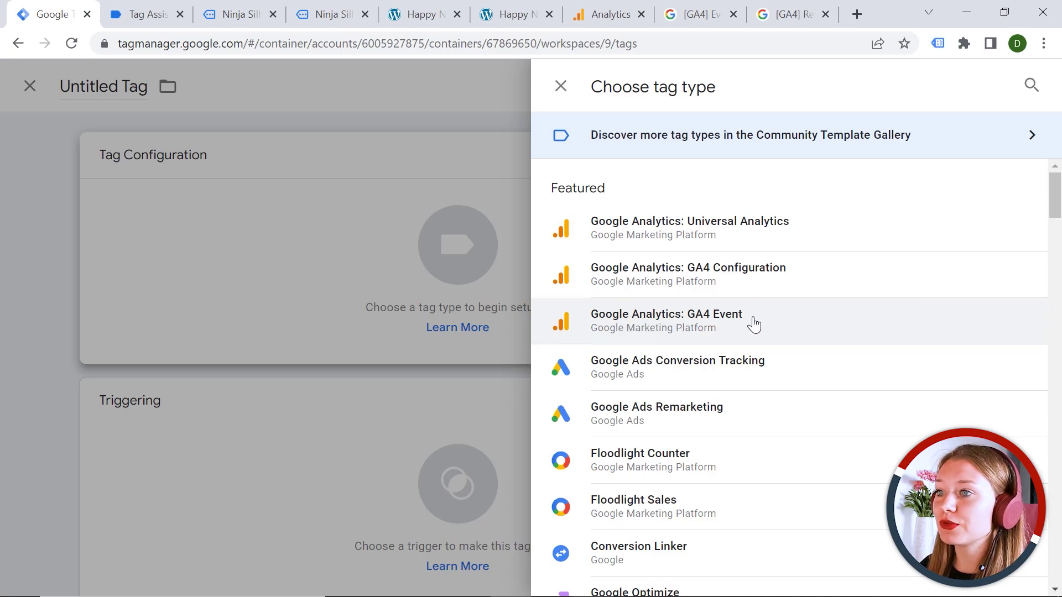
pyautogui.click(820, 322)
# - Link the tag to GA4 - Configuration and set its Event Name to review_link
pyautogui.click(397, 323)
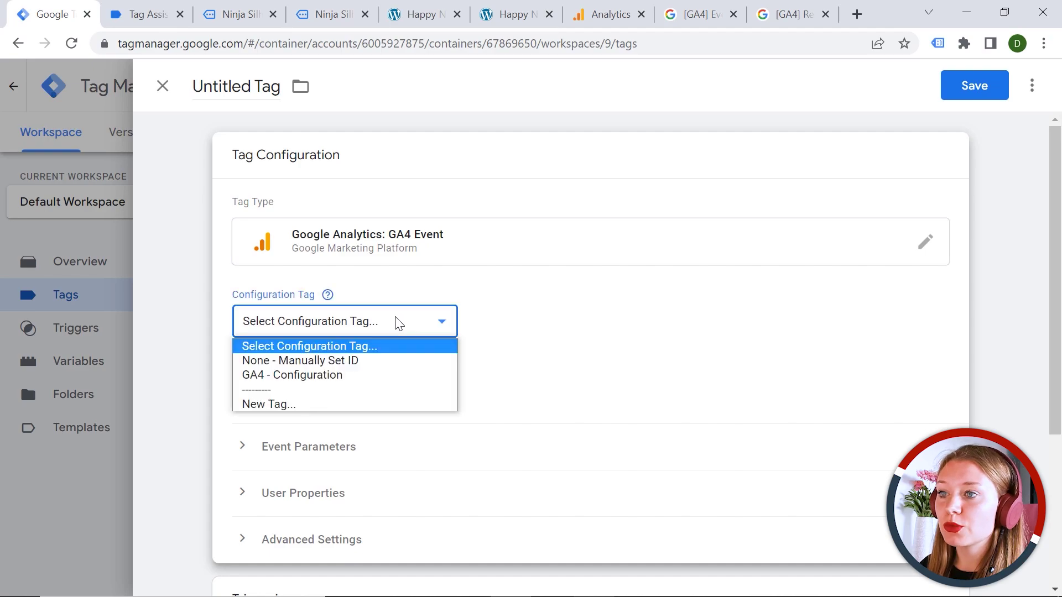
pyautogui.click(313, 380)
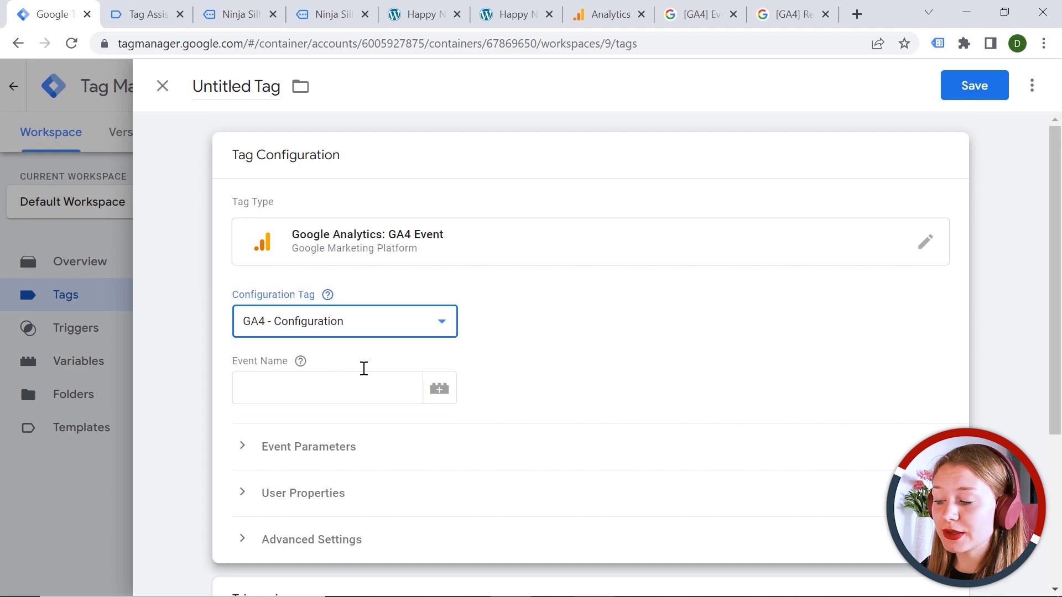
pyautogui.click(295, 386)
pyautogui.write('revi')
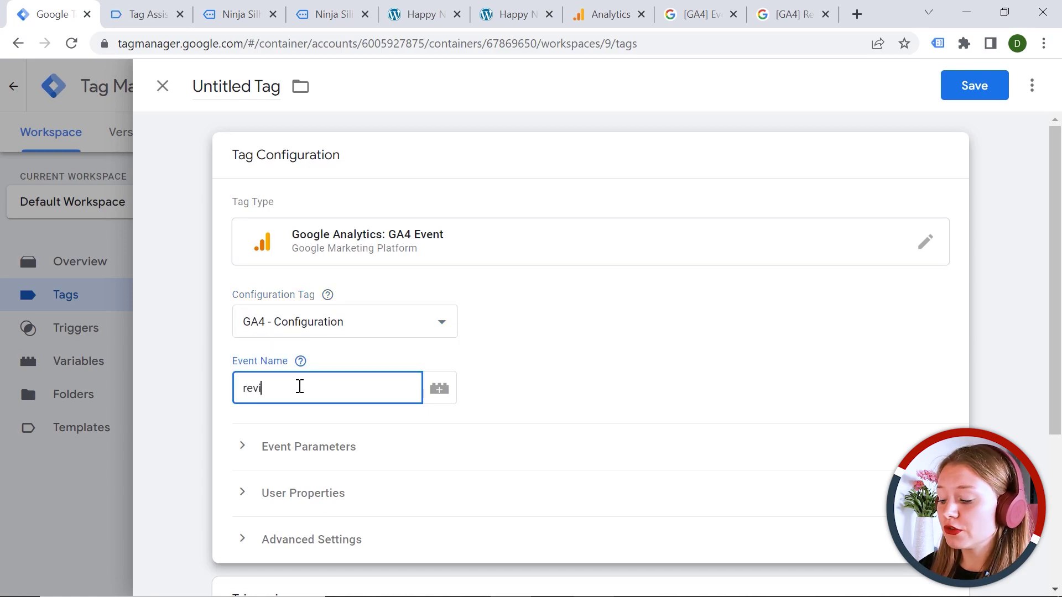
pyautogui.write('ew_link')
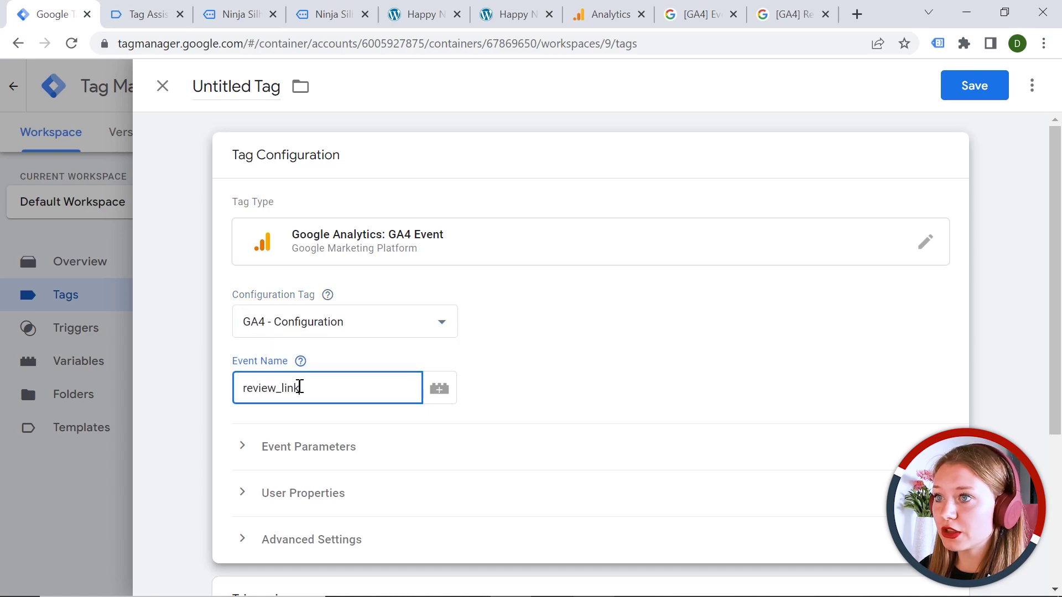
pyautogui.click(341, 340)
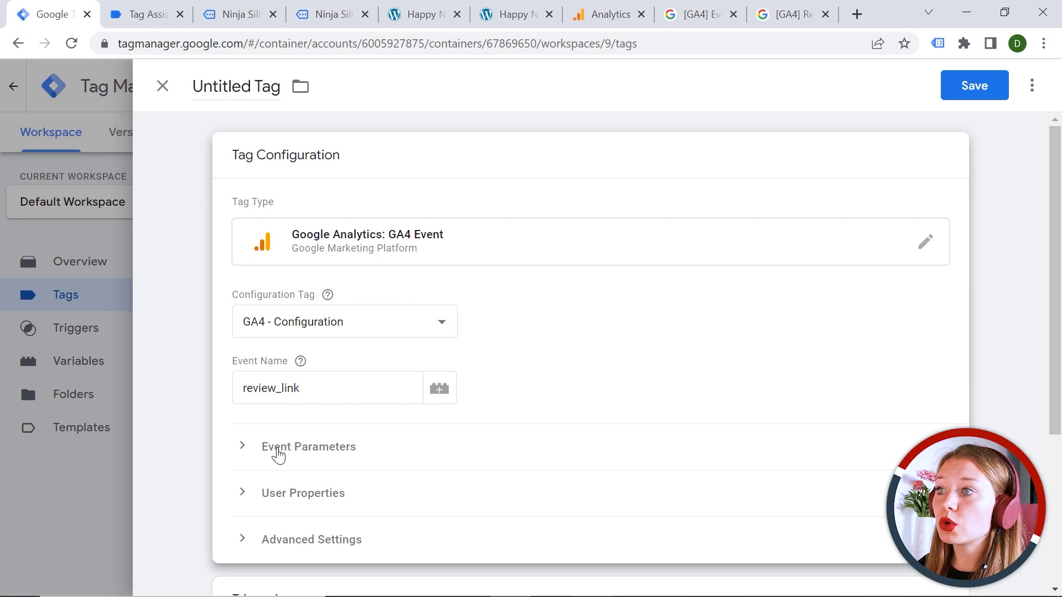
# - Add event parameter reviewed_product with value {{Click URL}} to the review_link tag
pyautogui.click(278, 453)
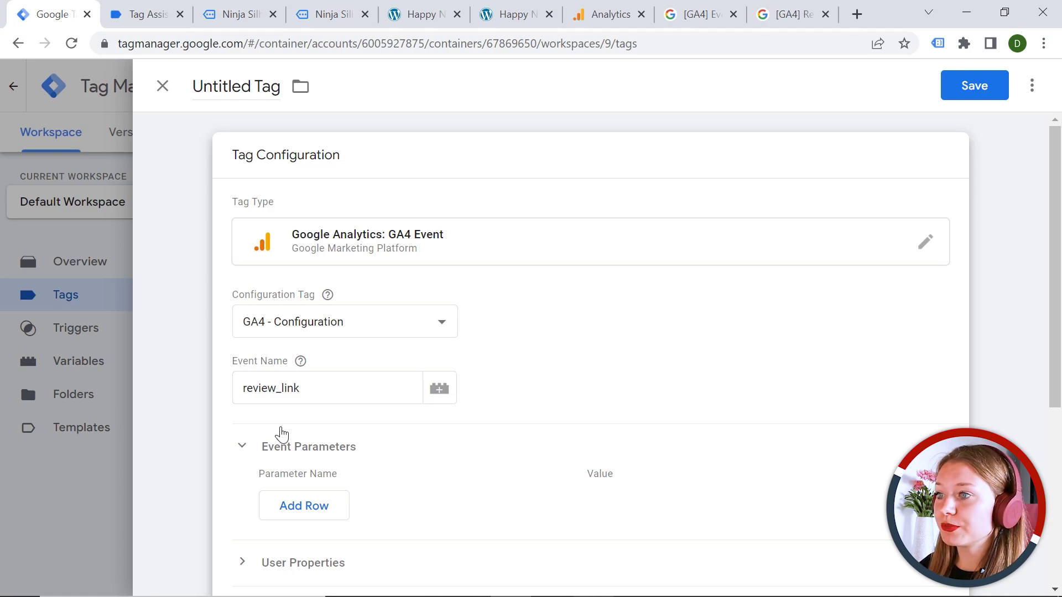
pyautogui.click(304, 503)
pyautogui.write('r')
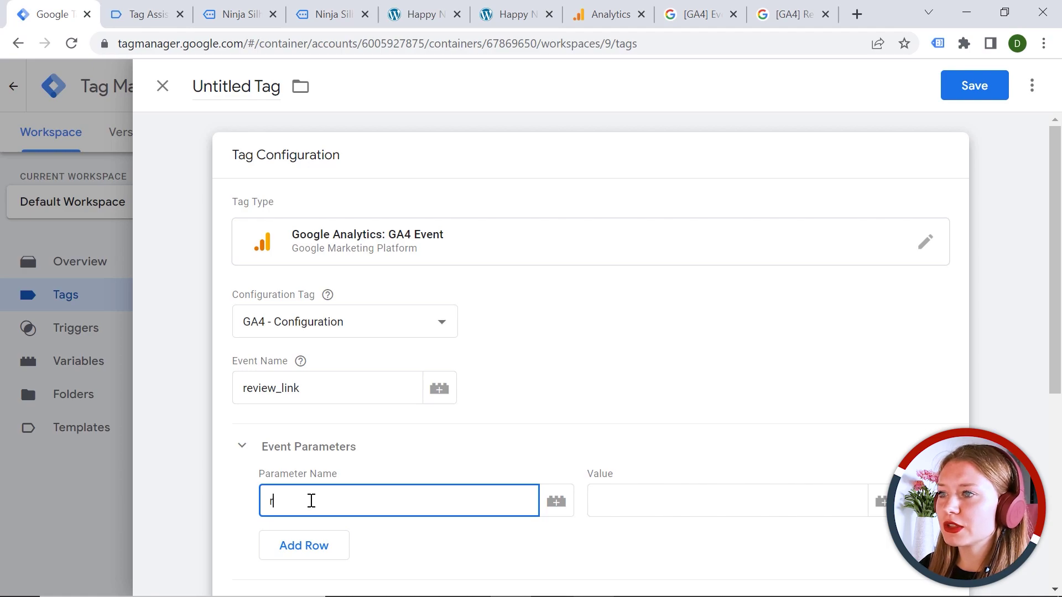
pyautogui.write('eviewed_product')
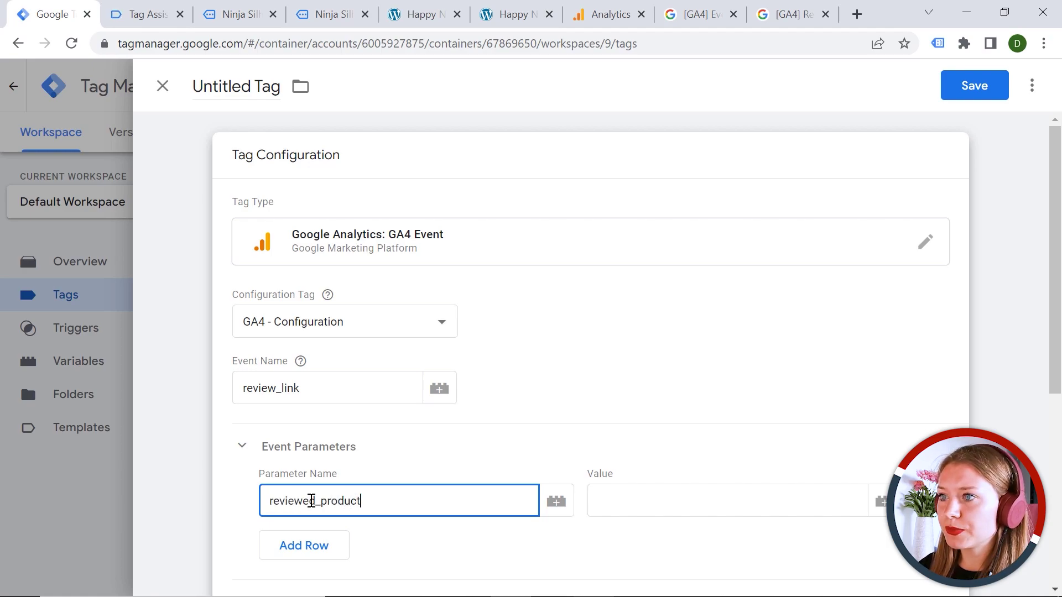
pyautogui.moveTo(727, 500)
pyautogui.click(774, 504)
pyautogui.click(885, 501)
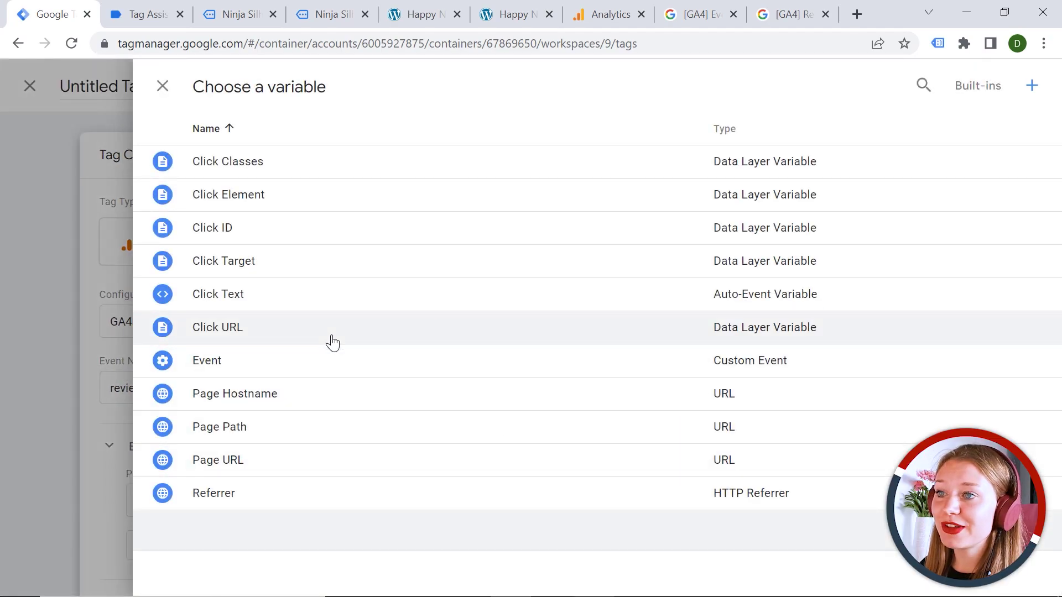
pyautogui.click(332, 342)
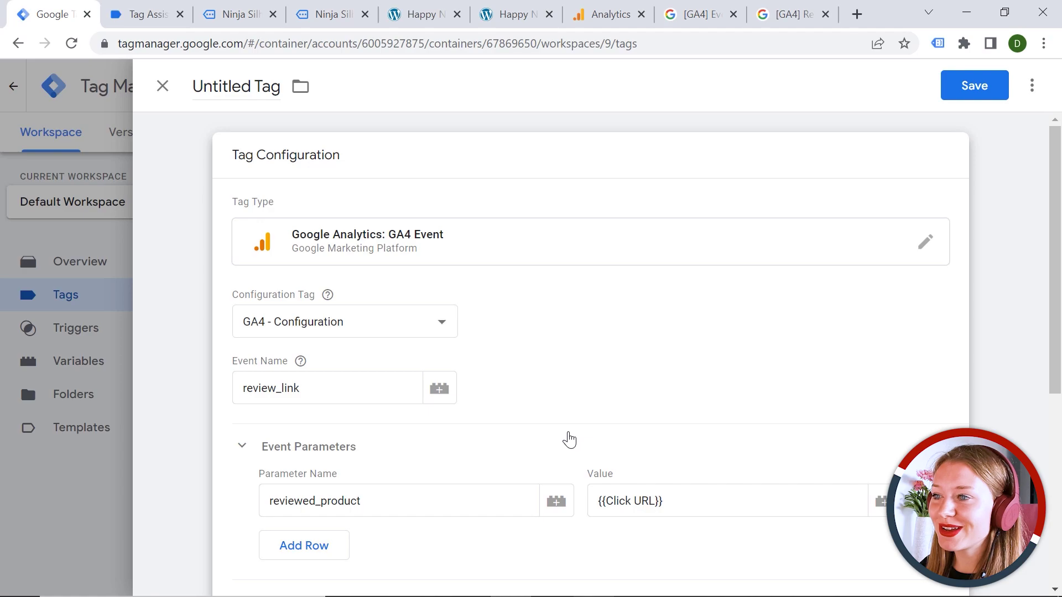
pyautogui.scroll(-2, 460, 286)
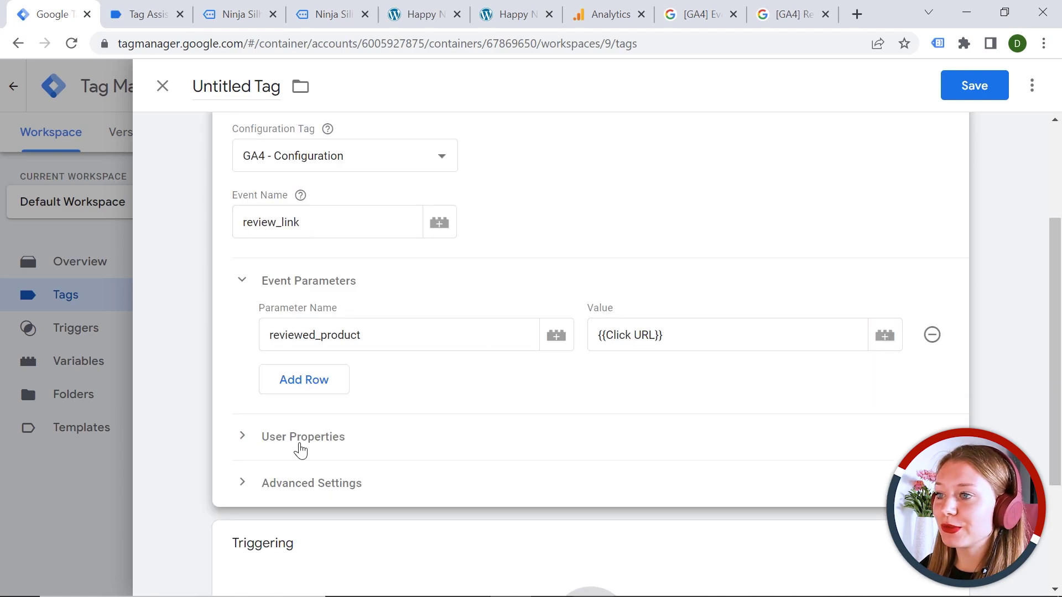
pyautogui.click(297, 446)
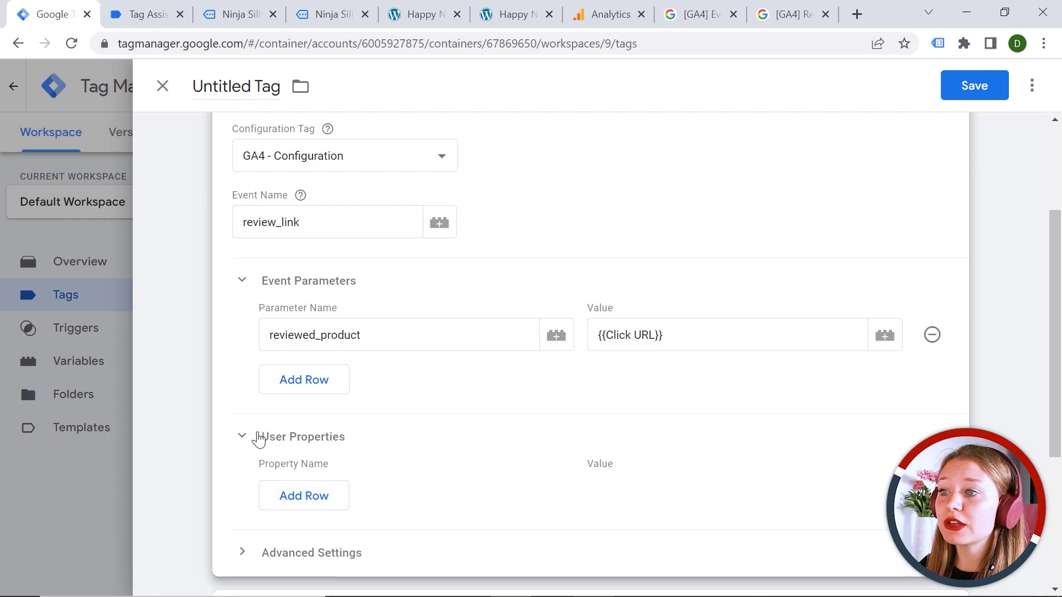
# - Fire the tag on the GA4 Review Link trigger, name it 'GA4 - Review Link Click' and save
pyautogui.click(240, 440)
pyautogui.scroll(-1, 349, 332)
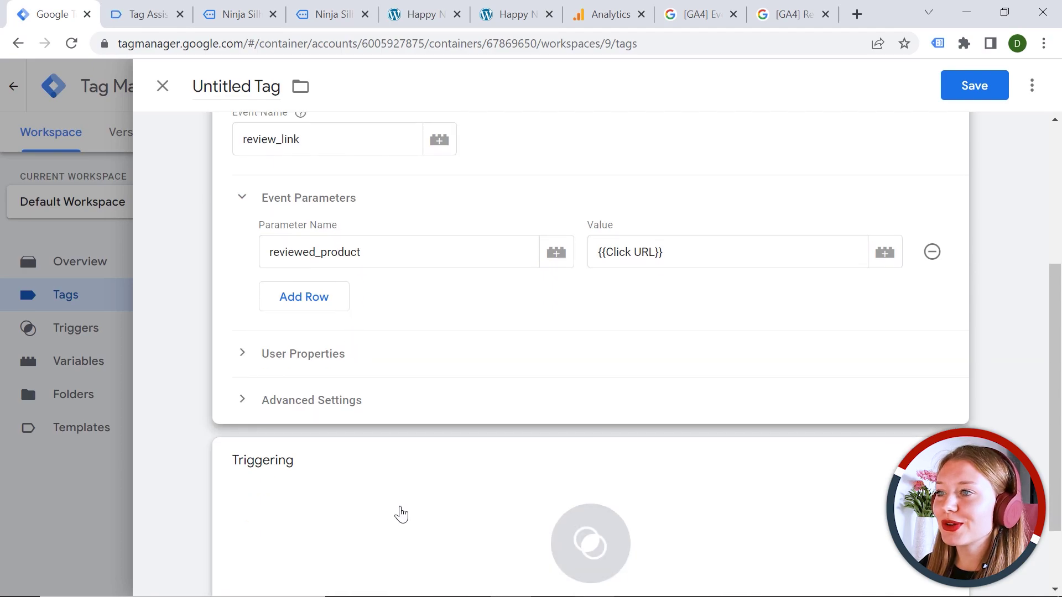
pyautogui.click(406, 539)
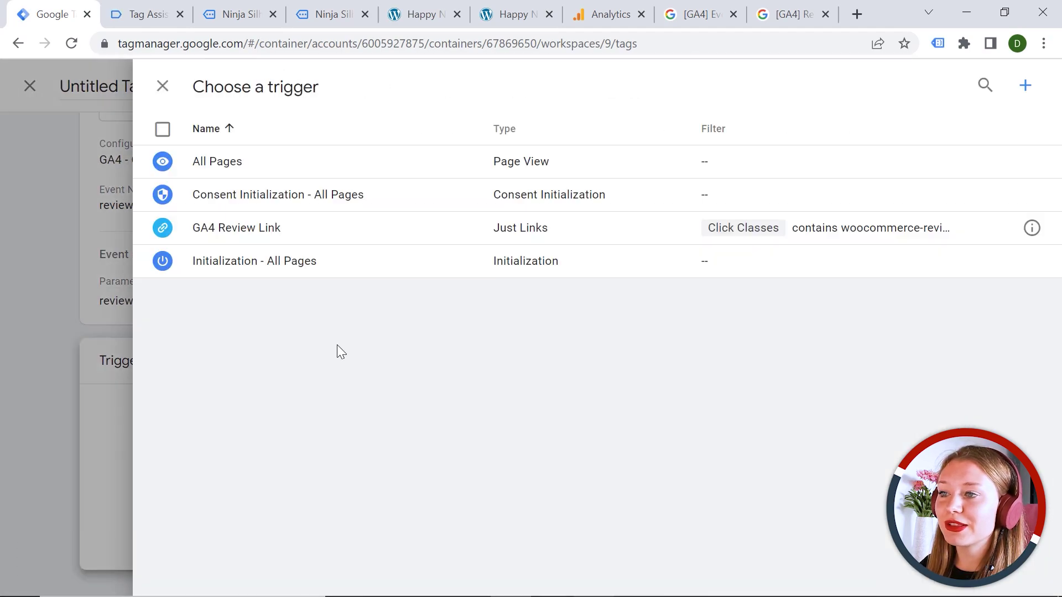
pyautogui.click(304, 234)
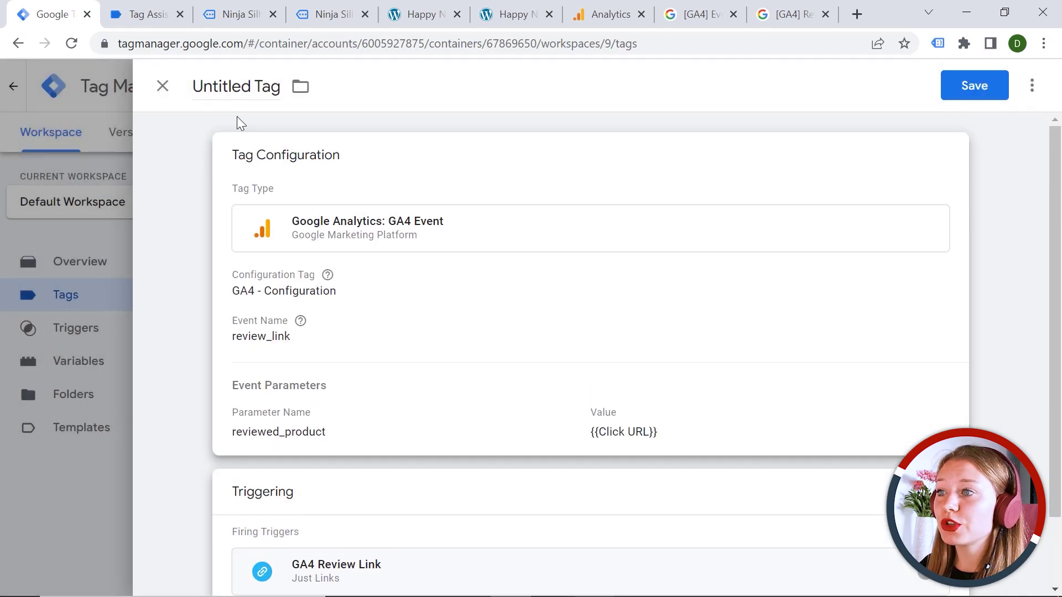
pyautogui.tripleClick(242, 90)
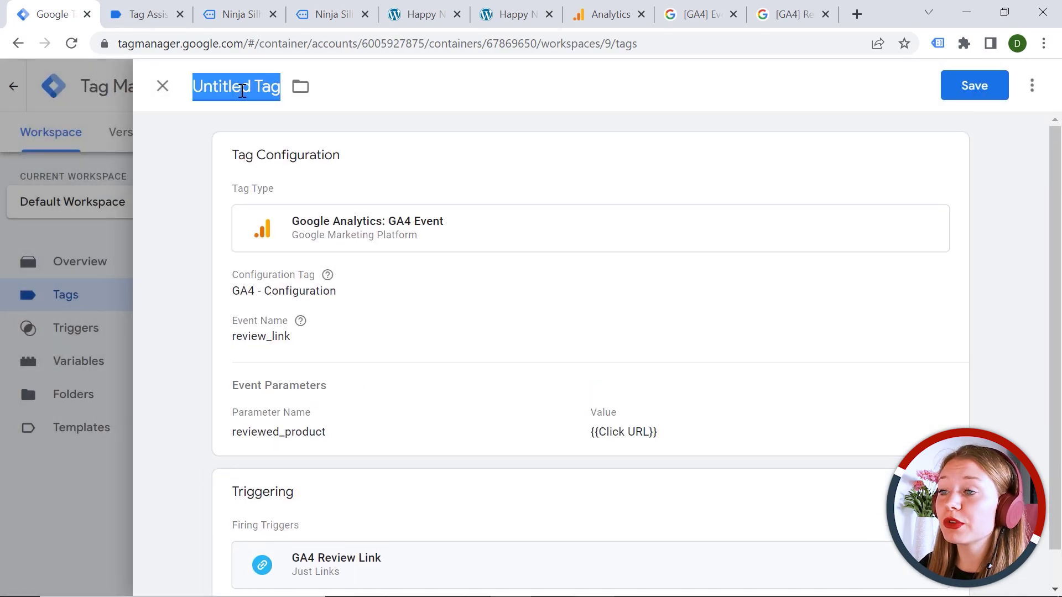
pyautogui.write('GA4 -')
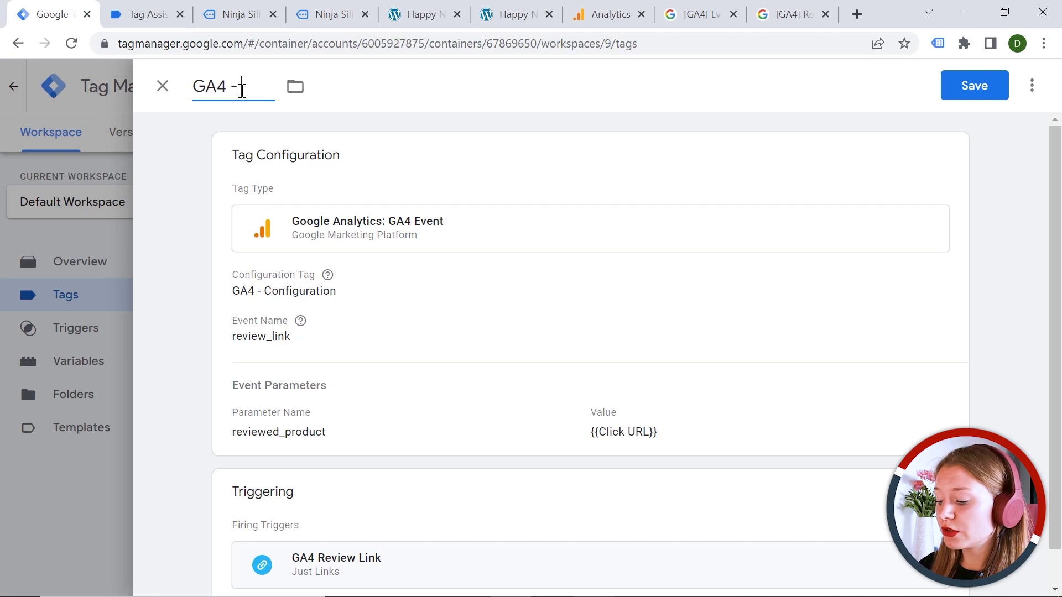
pyautogui.write(' Review Link Clic')
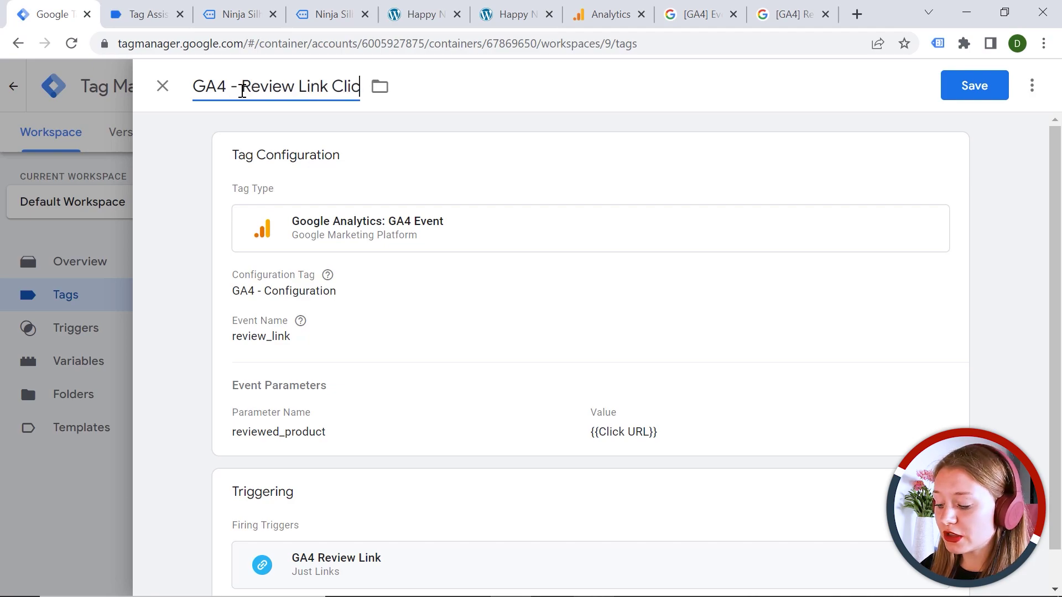
pyautogui.write('k')
pyautogui.click(961, 91)
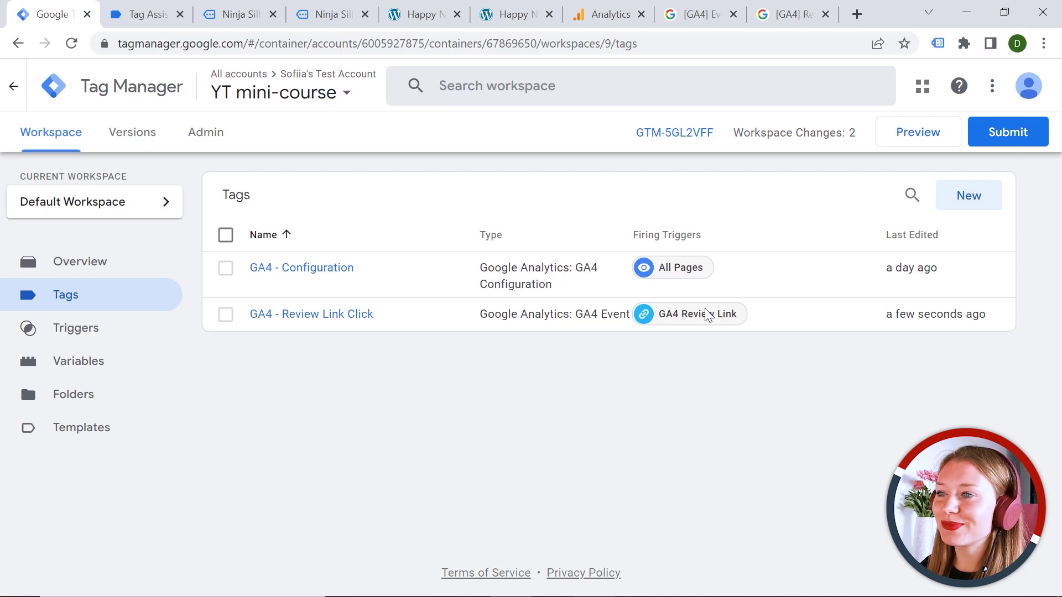
# - Preview the container, click the customer reviews link, and inspect the resulting Link Click event
pyautogui.click(907, 128)
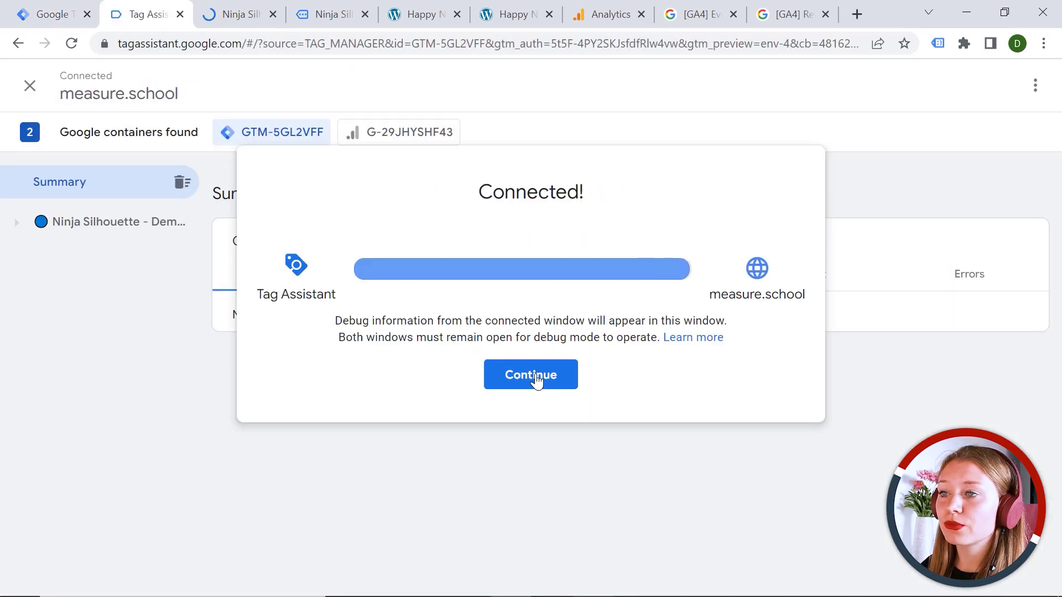
pyautogui.click(535, 378)
pyautogui.click(225, 18)
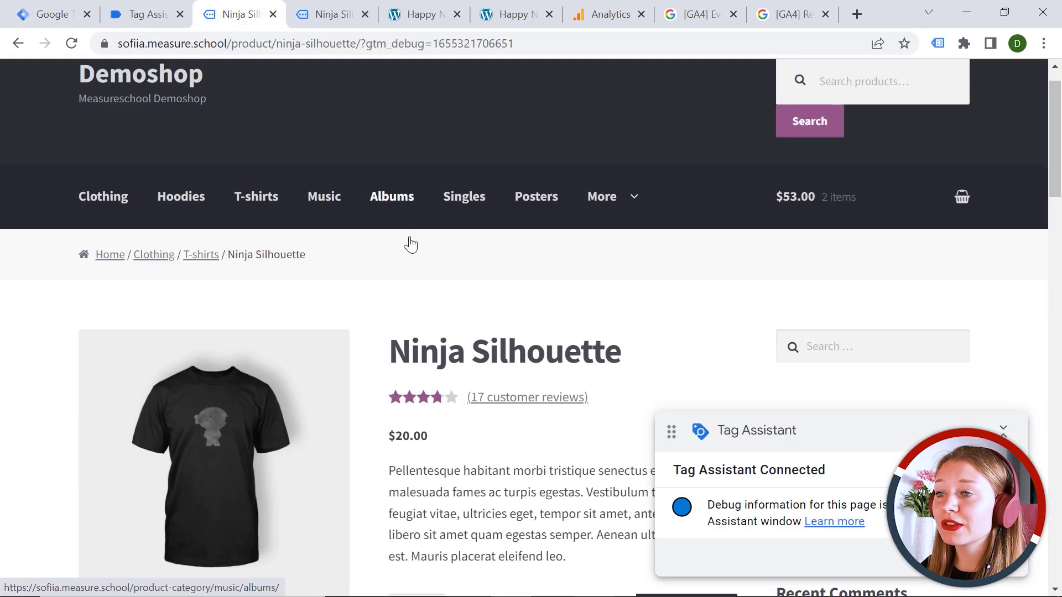
pyautogui.scroll(-2, 537, 283)
pyautogui.click(532, 268)
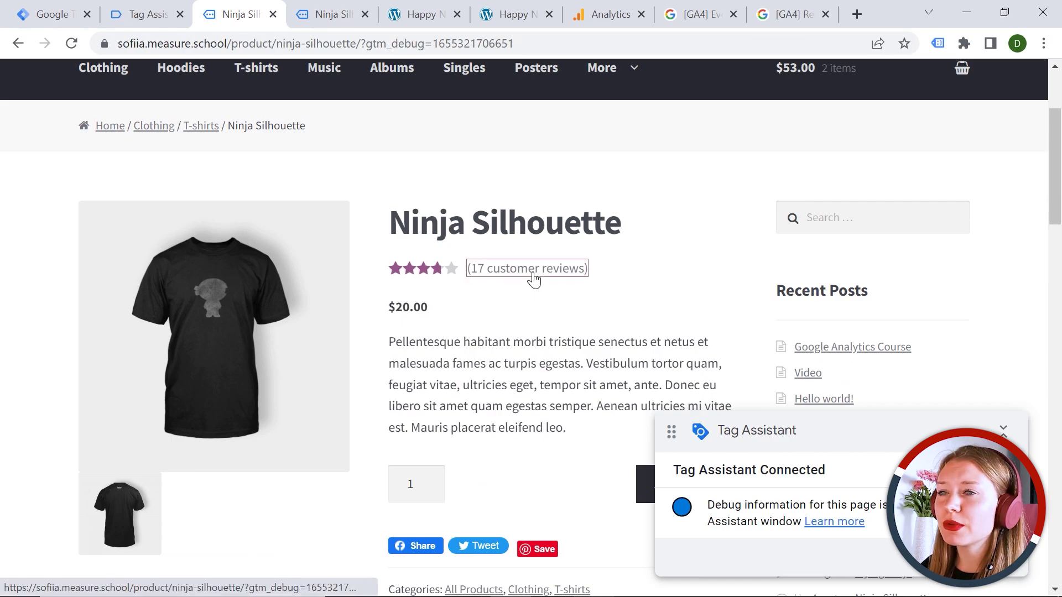
pyautogui.click(137, 17)
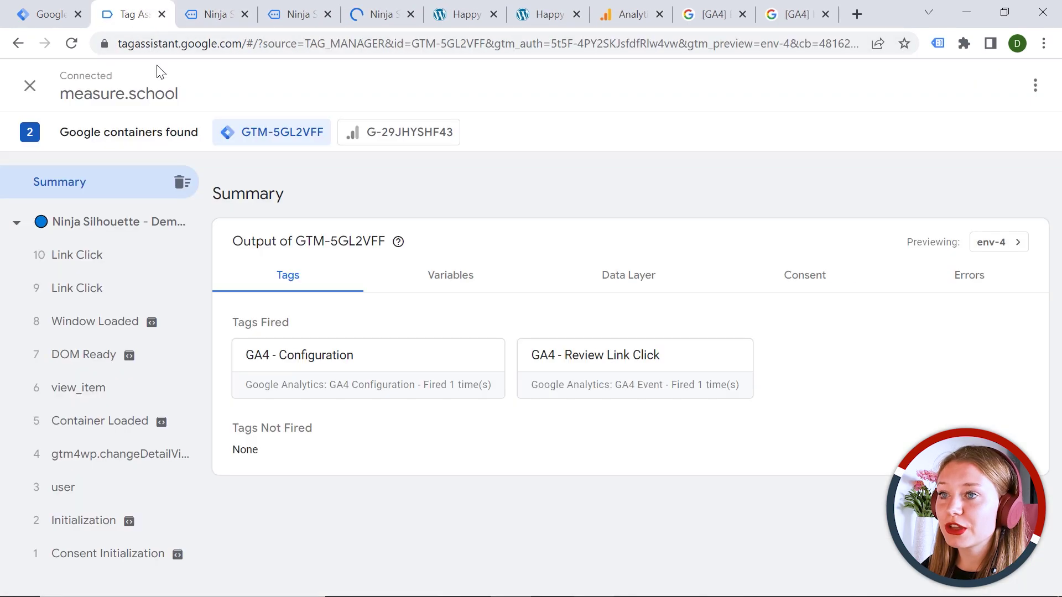
pyautogui.click(95, 290)
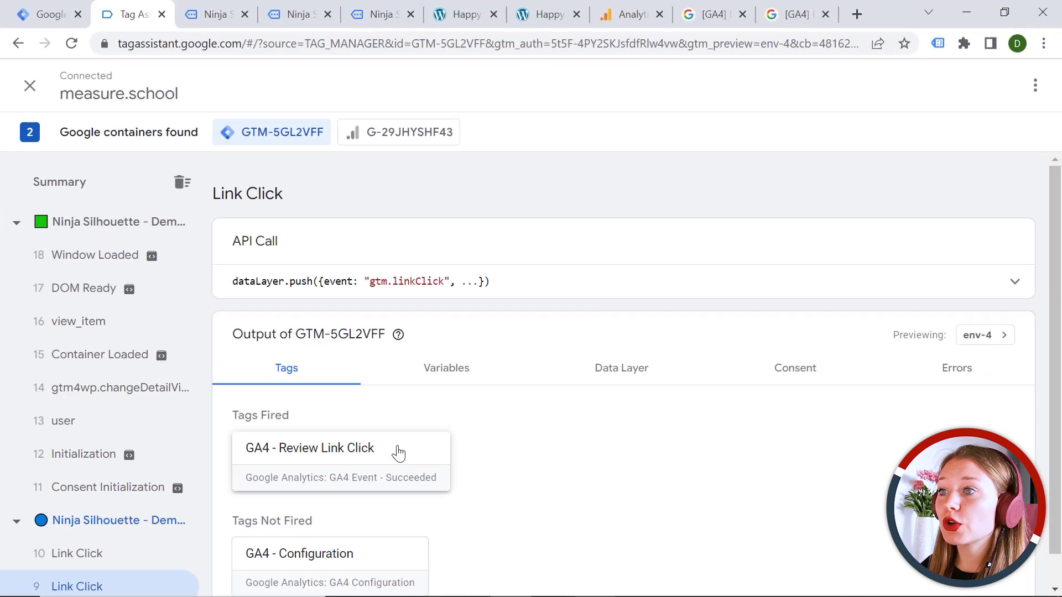
# - Go to the Analytics property's DebugView live event stream
pyautogui.click(618, 14)
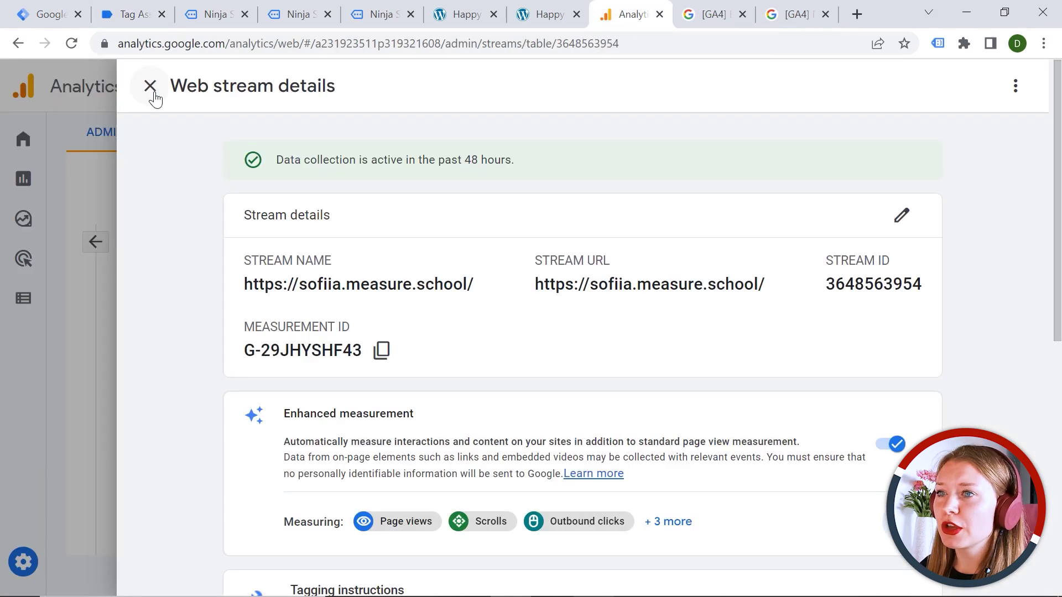
pyautogui.click(153, 89)
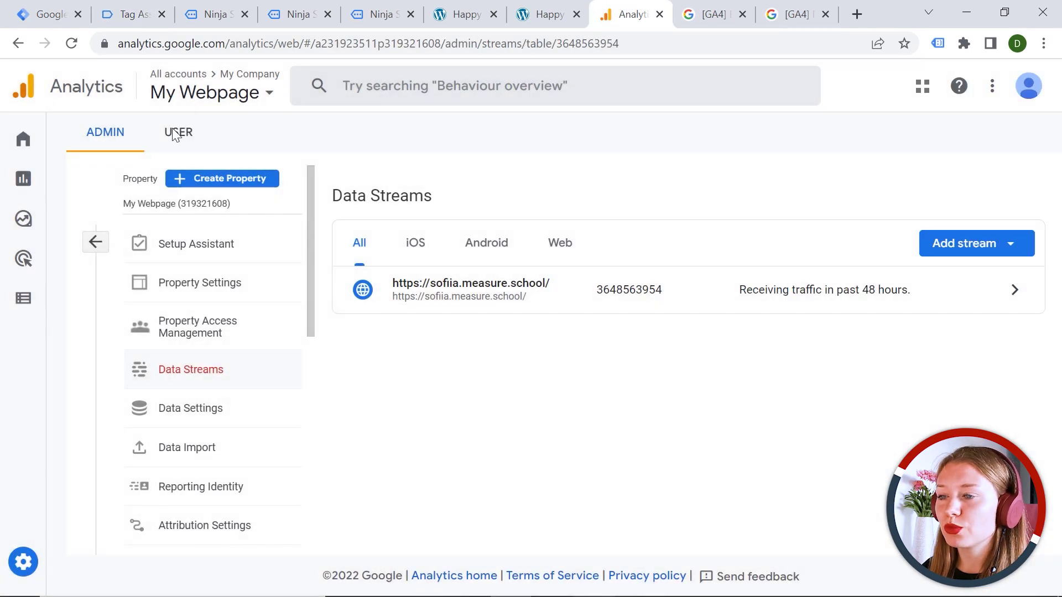
pyautogui.click(70, 316)
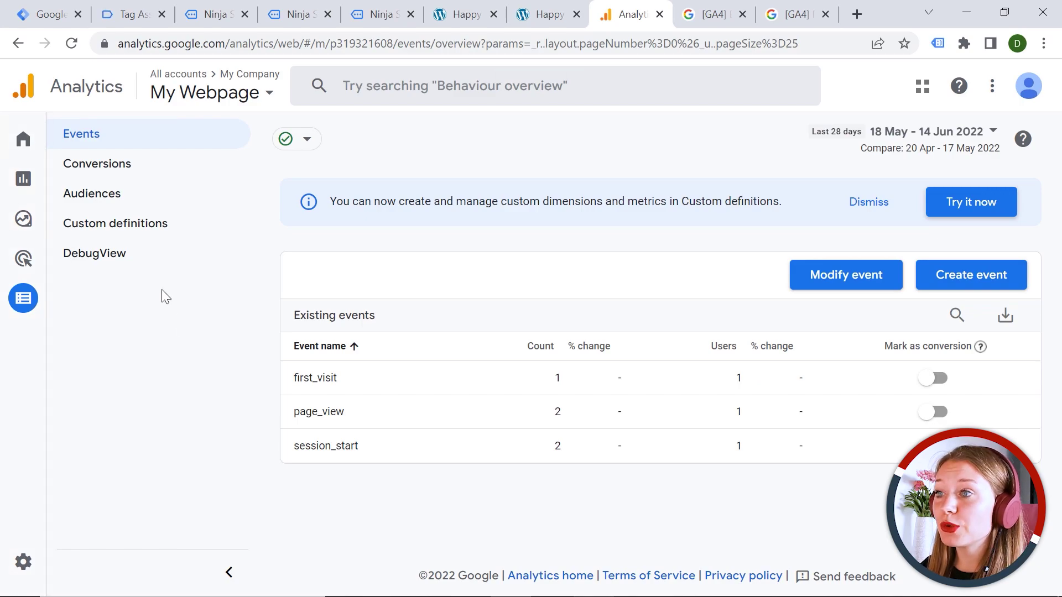
pyautogui.click(124, 259)
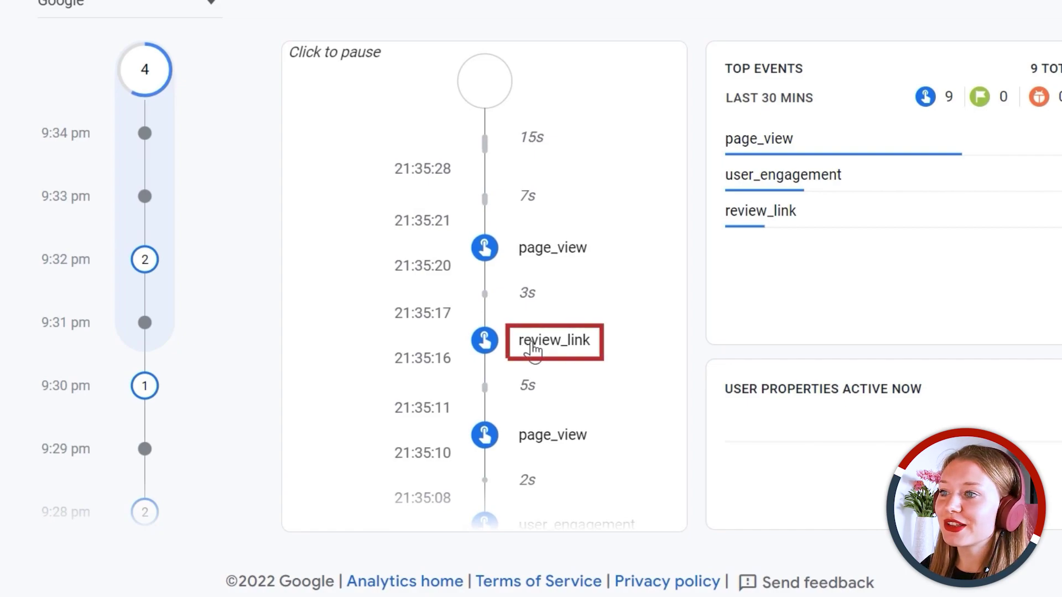
# - Inspect the review_link event and check its reviewed_product parameter value
pyautogui.click(540, 354)
pyautogui.scroll(-2, 390, 292)
pyautogui.scroll(-2, 390, 293)
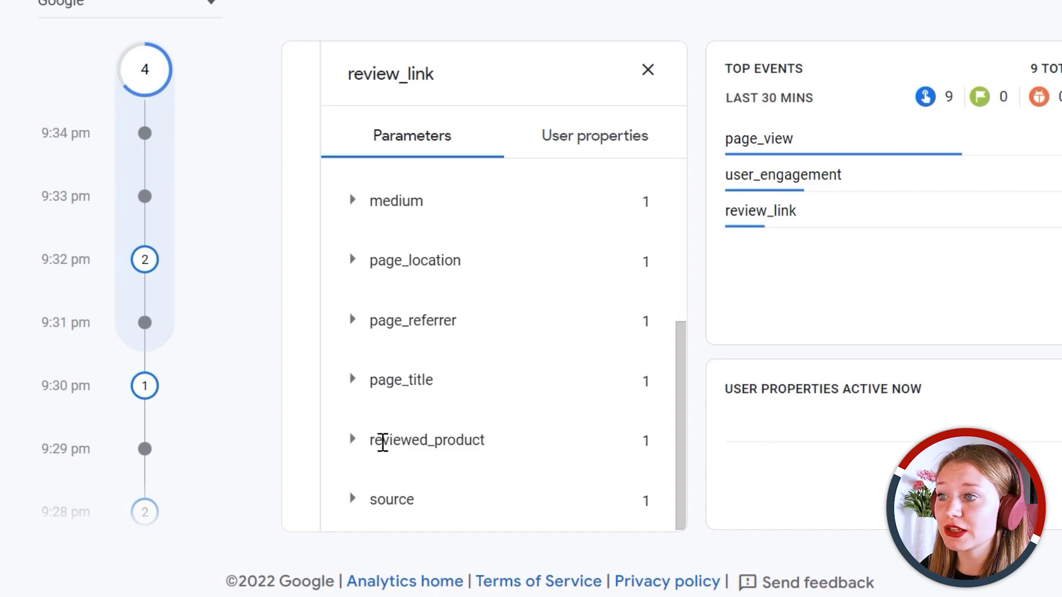
pyautogui.click(354, 445)
pyautogui.click(401, 429)
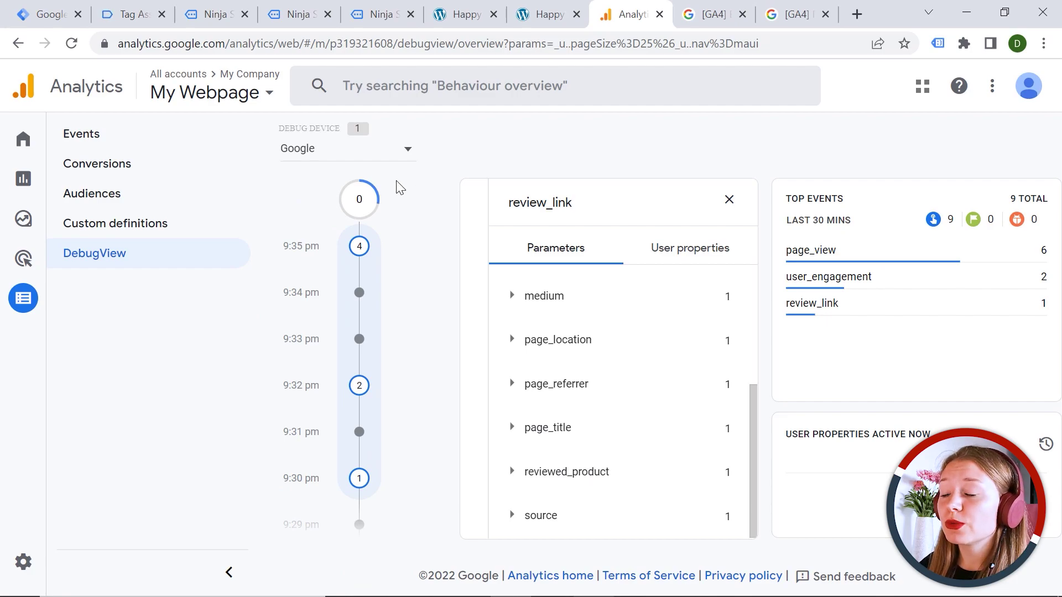
# - Draft a custom dimension named 'Reviewed product' with description 'test event'
pyautogui.click(170, 229)
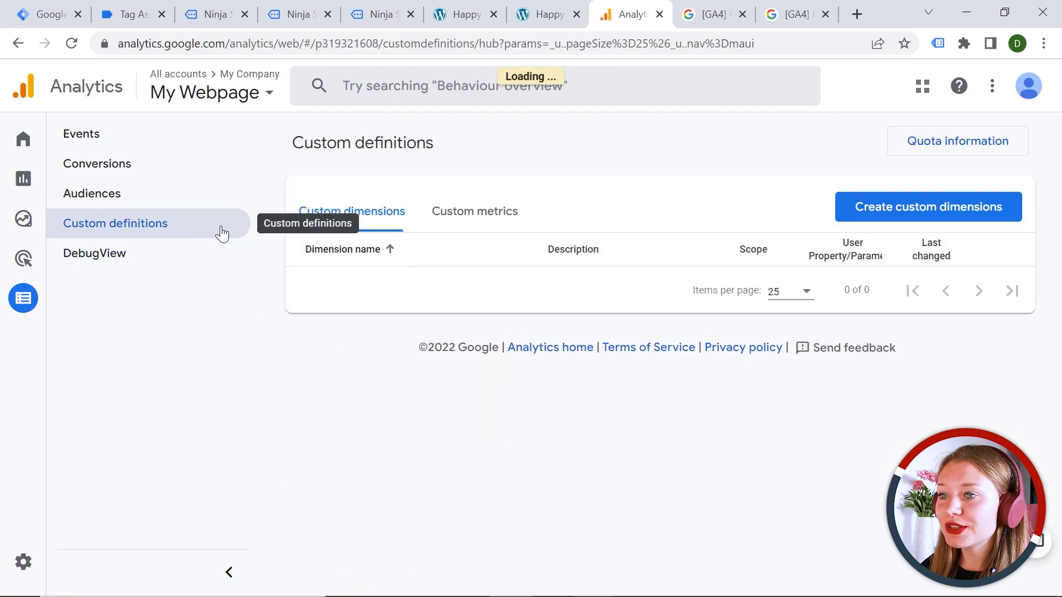
pyautogui.click(885, 214)
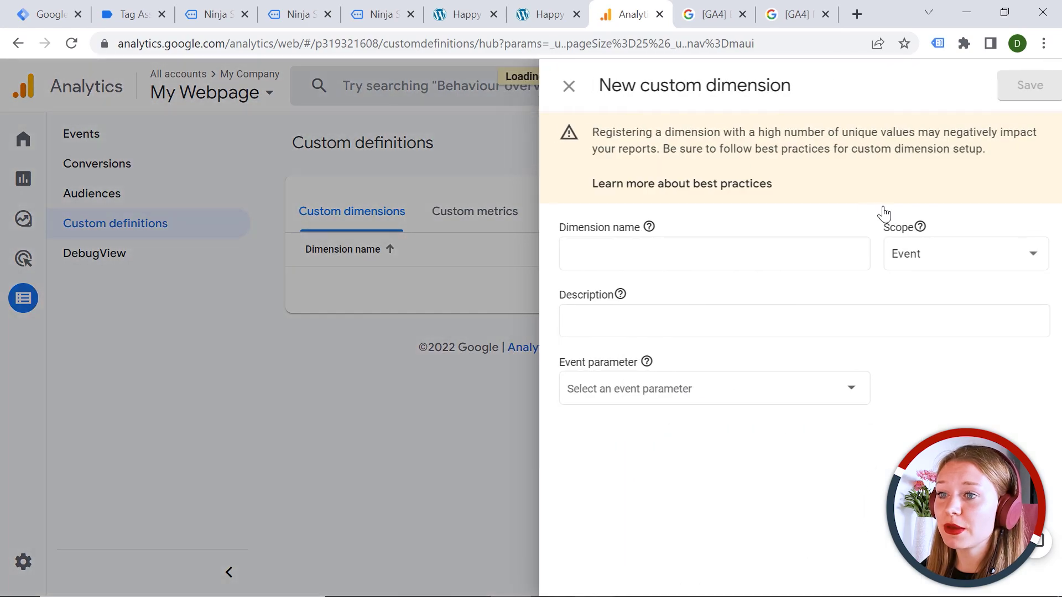
pyautogui.click(640, 264)
pyautogui.click(550, 268)
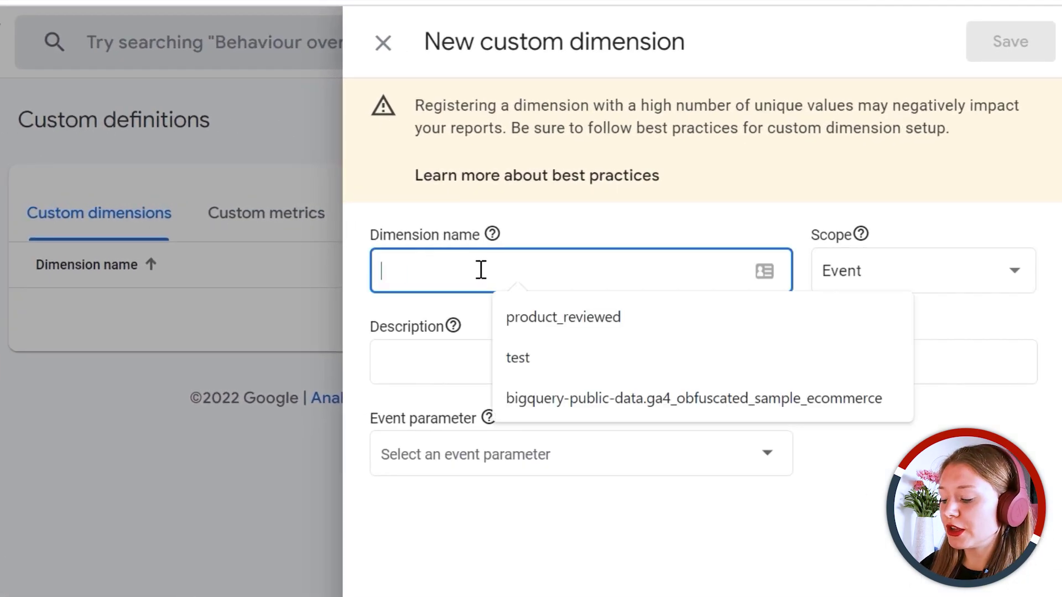
pyautogui.write('Reviewed product')
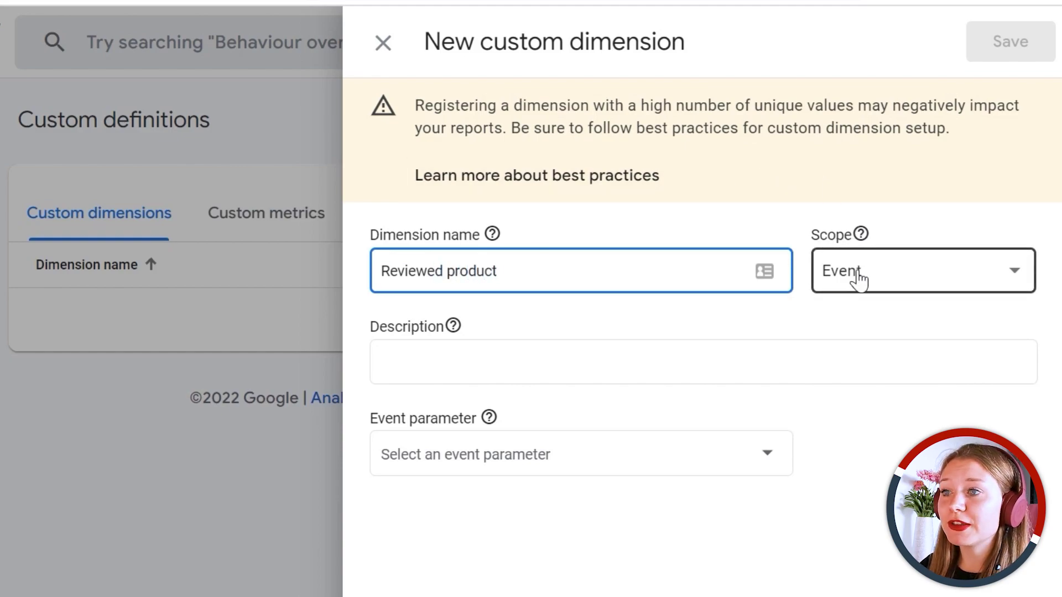
pyautogui.click(461, 363)
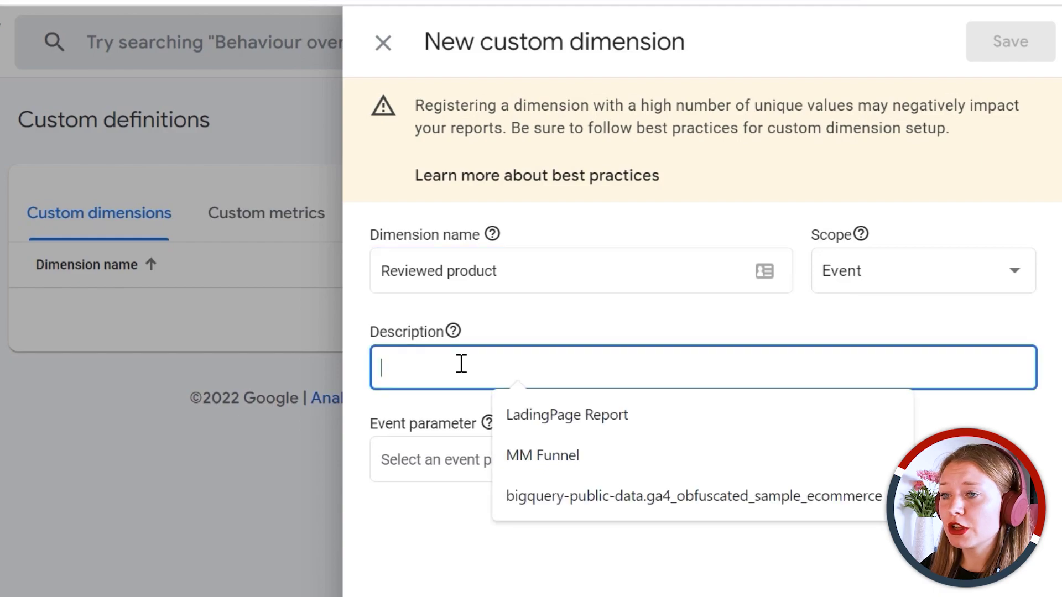
pyautogui.write('test event')
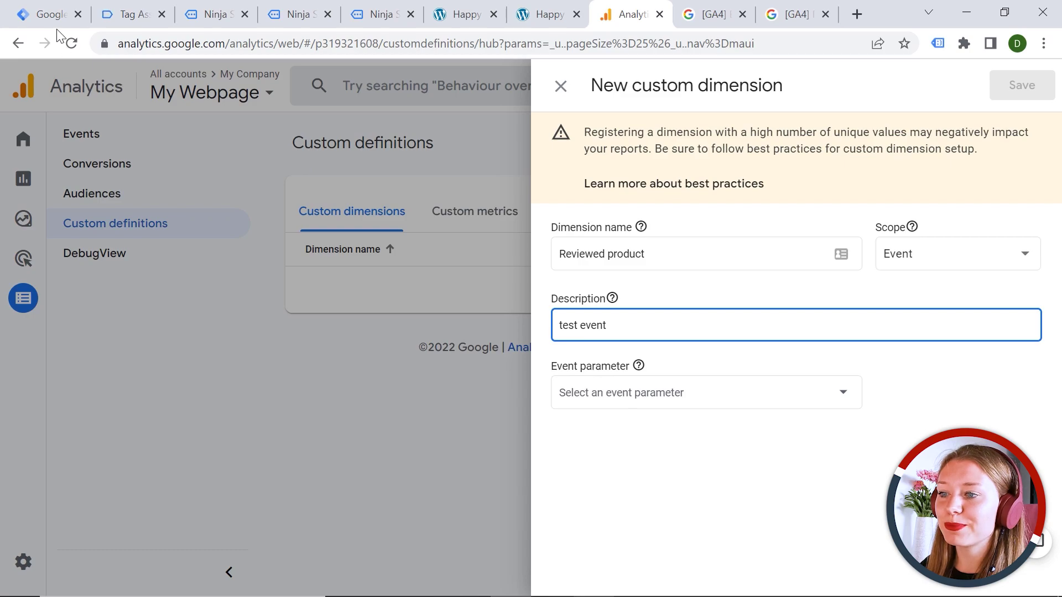
pyautogui.click(40, 15)
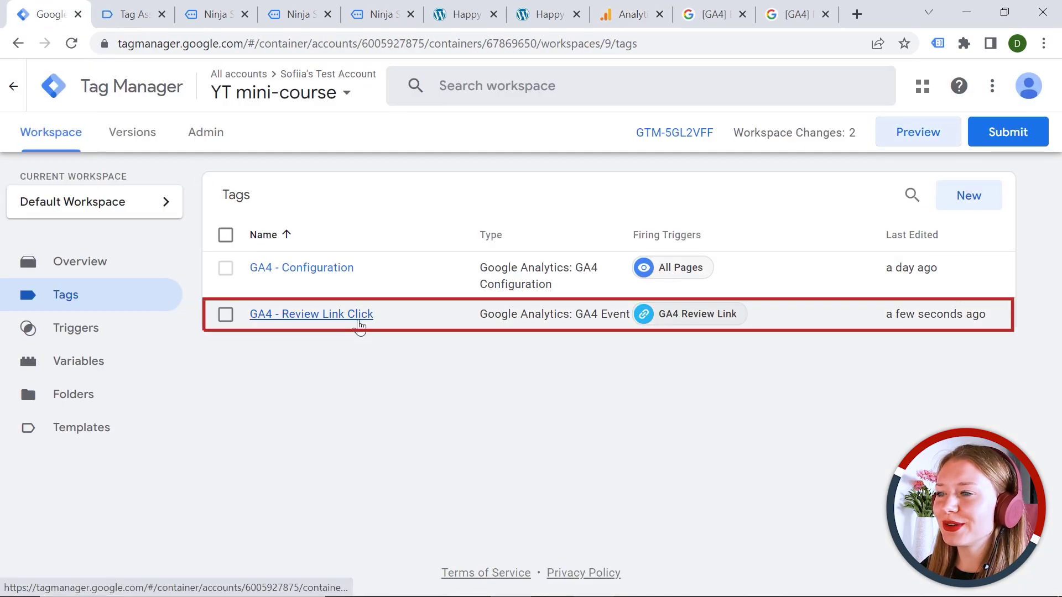
# - Confirm the parameter name reviewed_product in the GA4 - Review Link Click tag's configuration
pyautogui.click(358, 324)
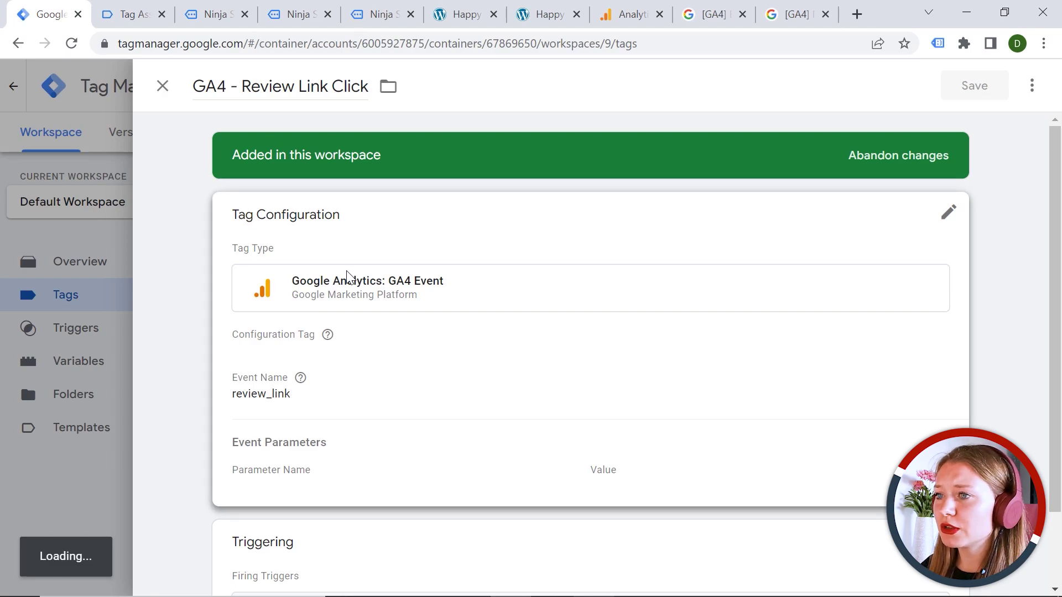
pyautogui.click(311, 491)
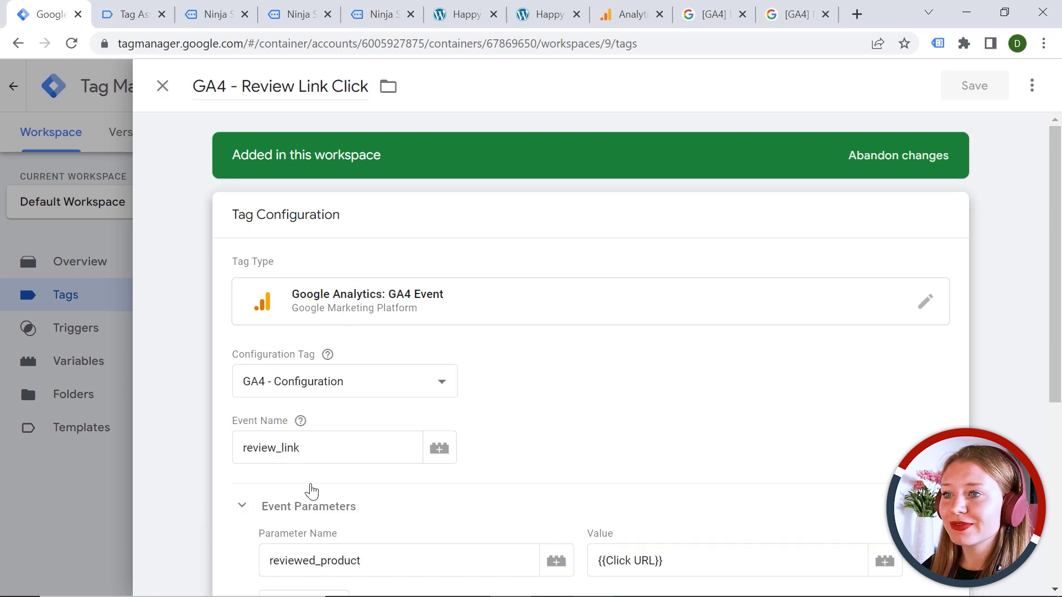
pyautogui.scroll(-2, 351, 470)
pyautogui.moveTo(382, 397); pyautogui.dragTo(270, 385)
pyautogui.hotkey('ctrl', 'c')
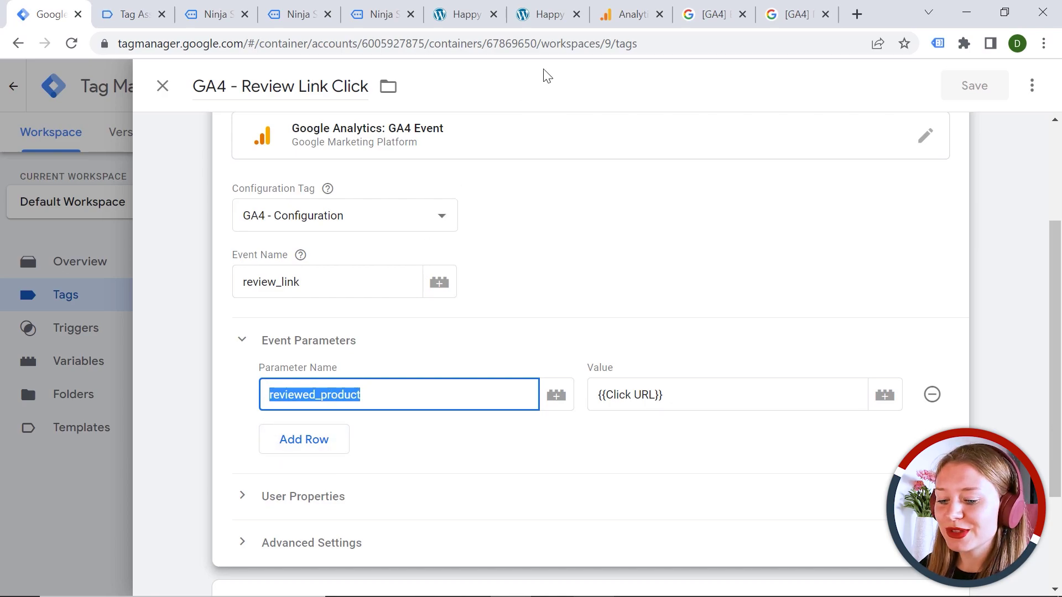
pyautogui.click(623, 14)
# - Set the dimension's event parameter to reviewed_product and save it
pyautogui.click(613, 393)
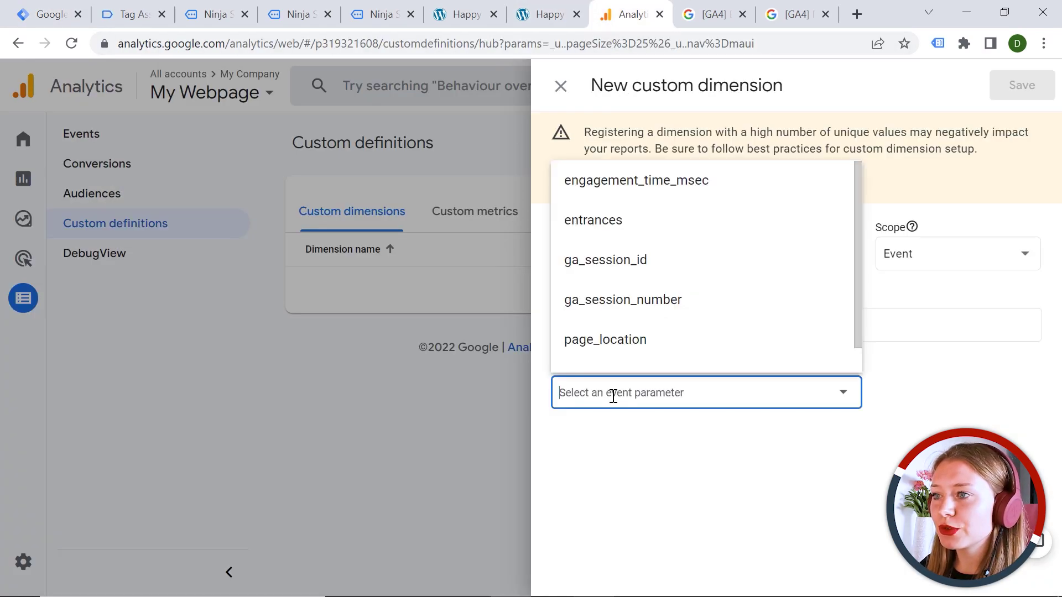
pyautogui.hotkey('ctrl', 'v')
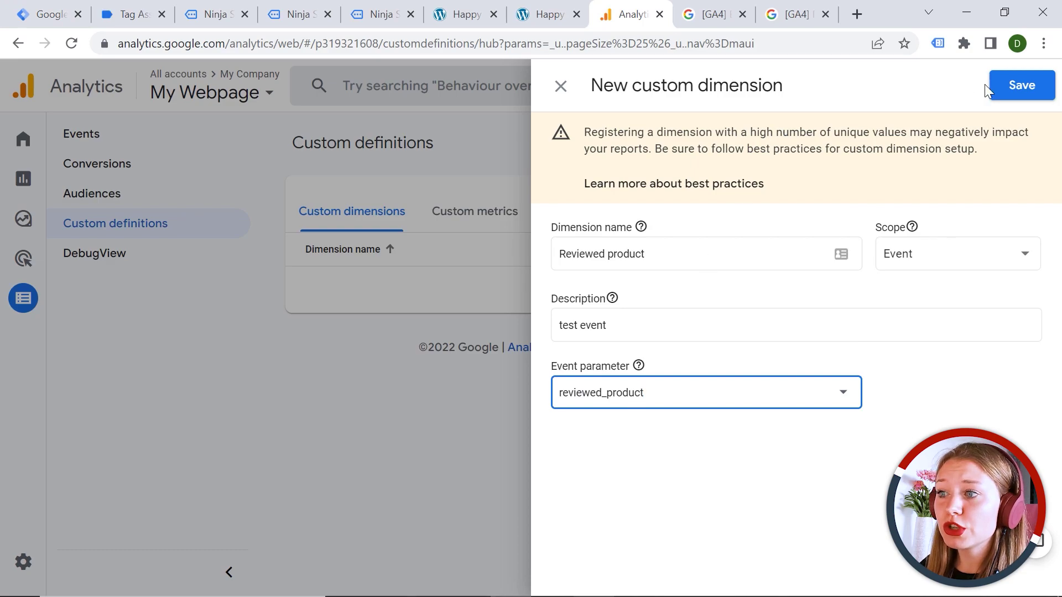
pyautogui.click(998, 98)
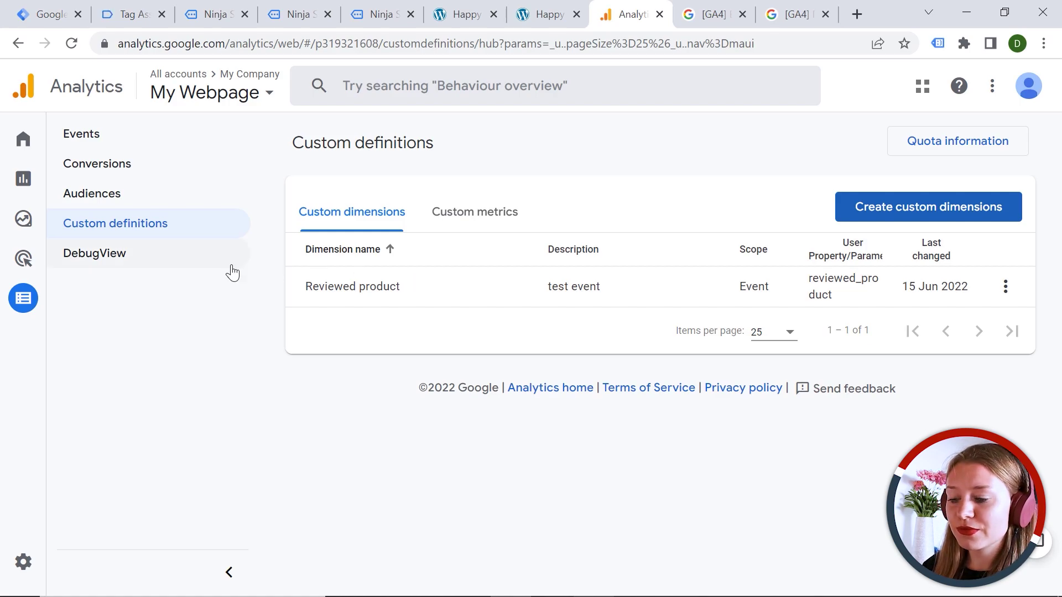
# - Browse Reports > Engagement, then go to the Explorations page
pyautogui.click(34, 187)
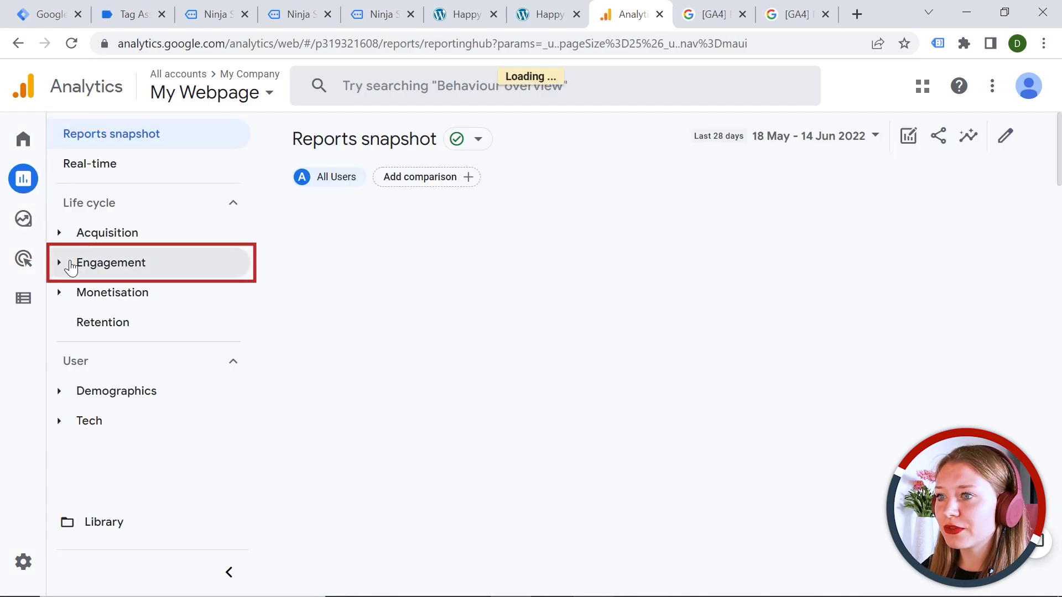
pyautogui.click(71, 264)
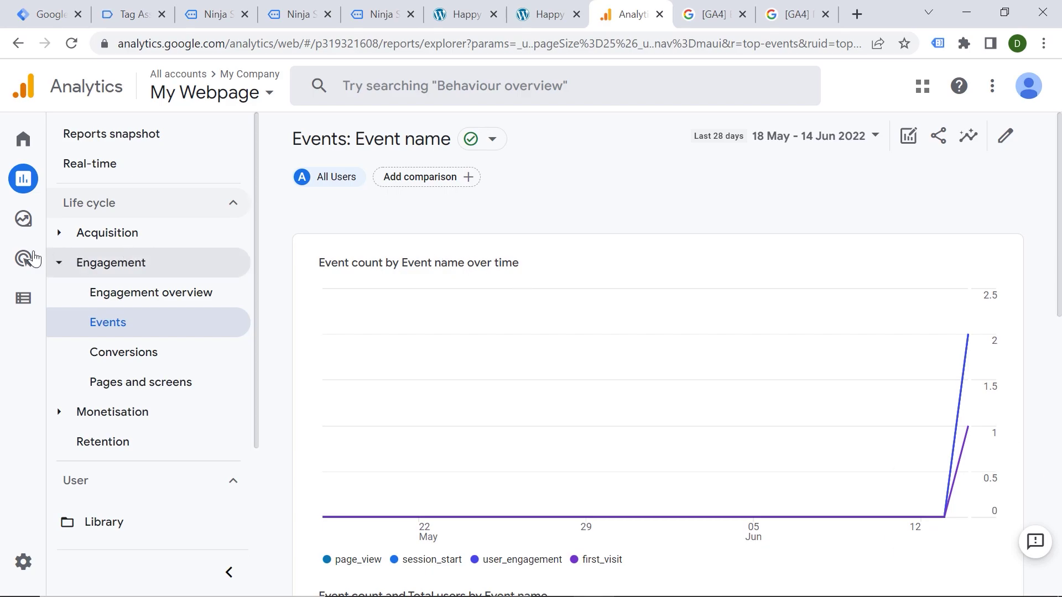
pyautogui.moveTo(24, 218)
pyautogui.click(43, 223)
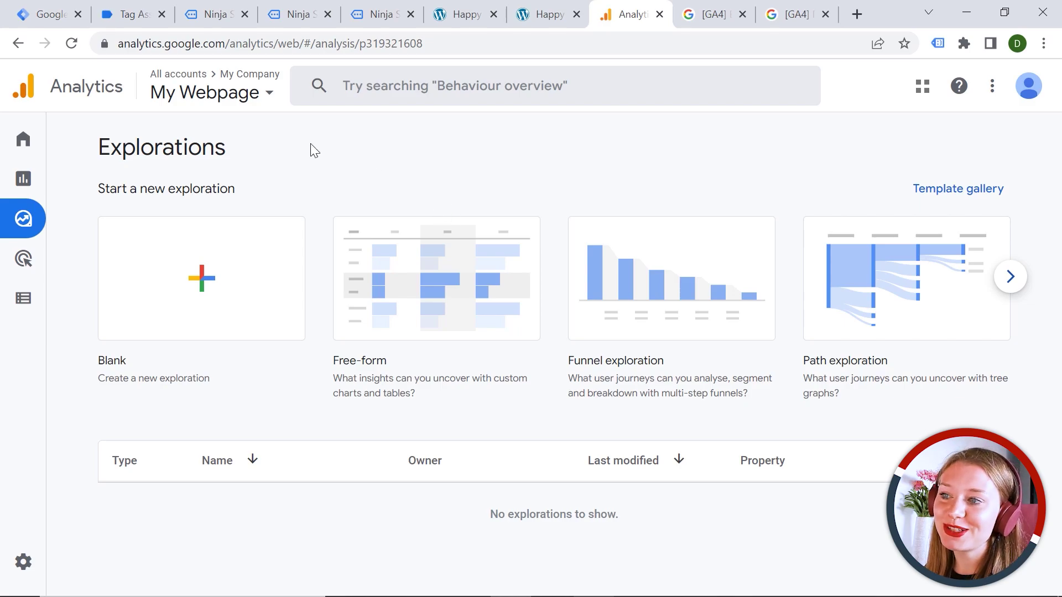
# - Submit and publish the Tag Manager container as a version named 'GA4 event'
pyautogui.click(31, 19)
pyautogui.click(164, 87)
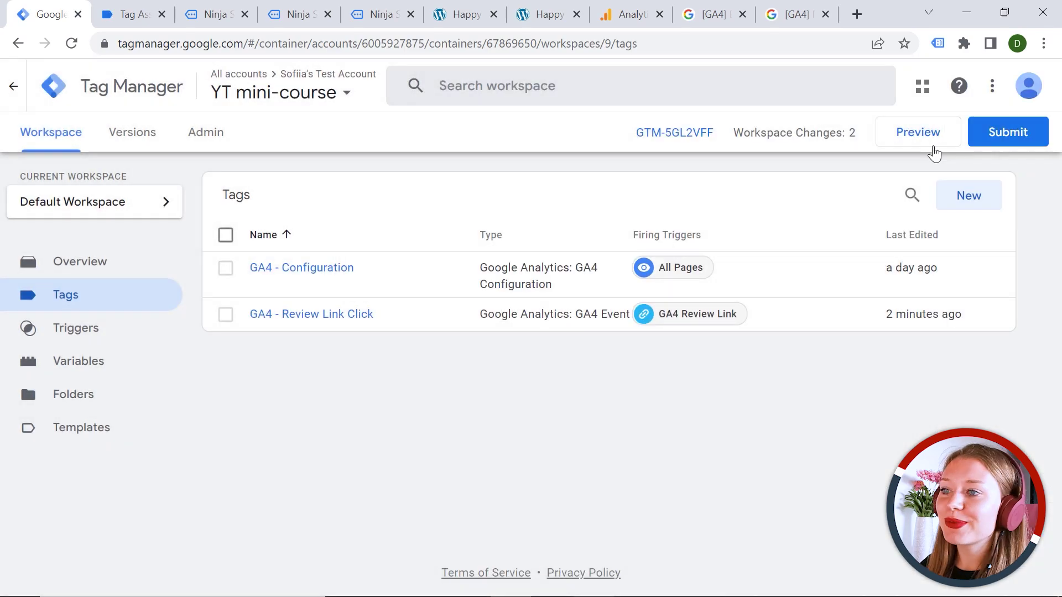
pyautogui.click(988, 137)
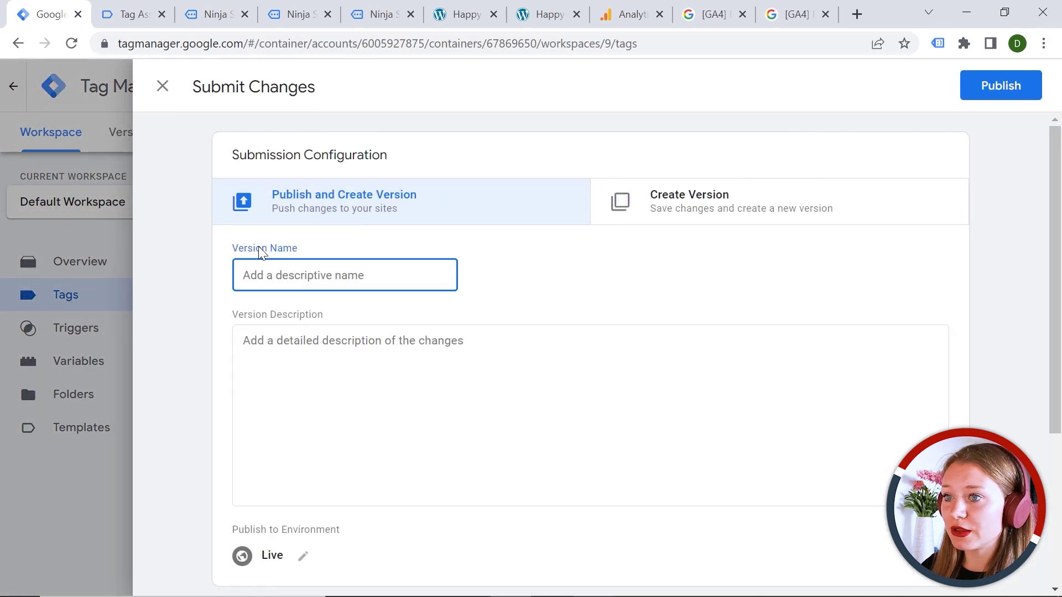
pyautogui.write('GA4 event')
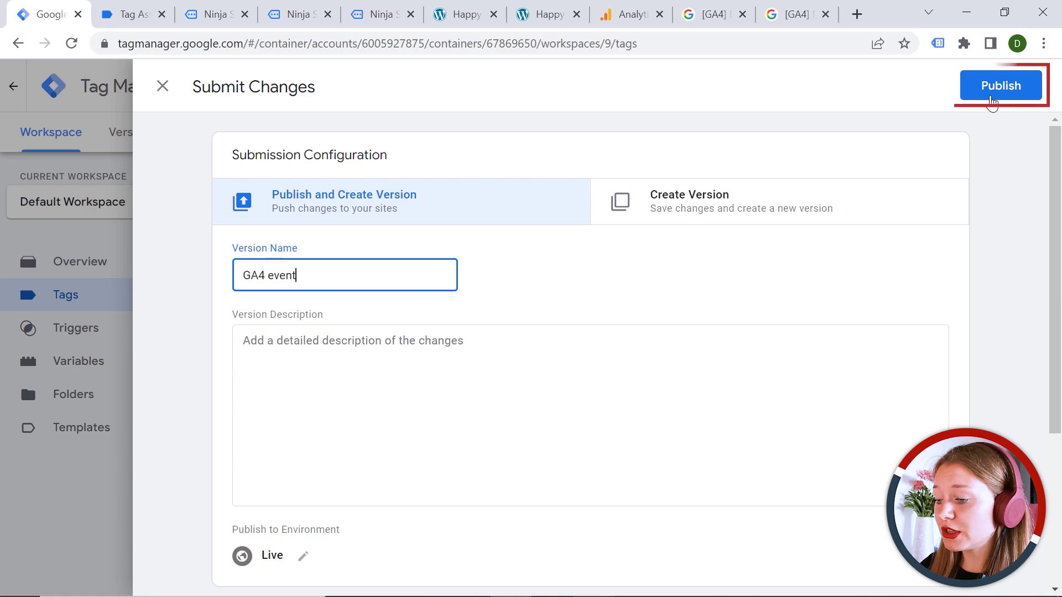
pyautogui.click(996, 95)
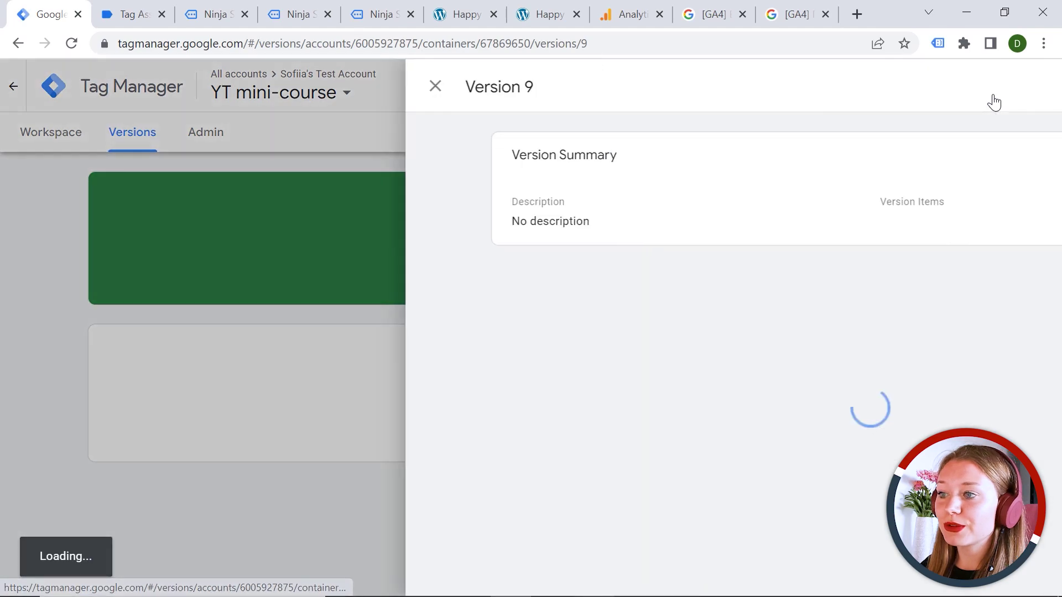